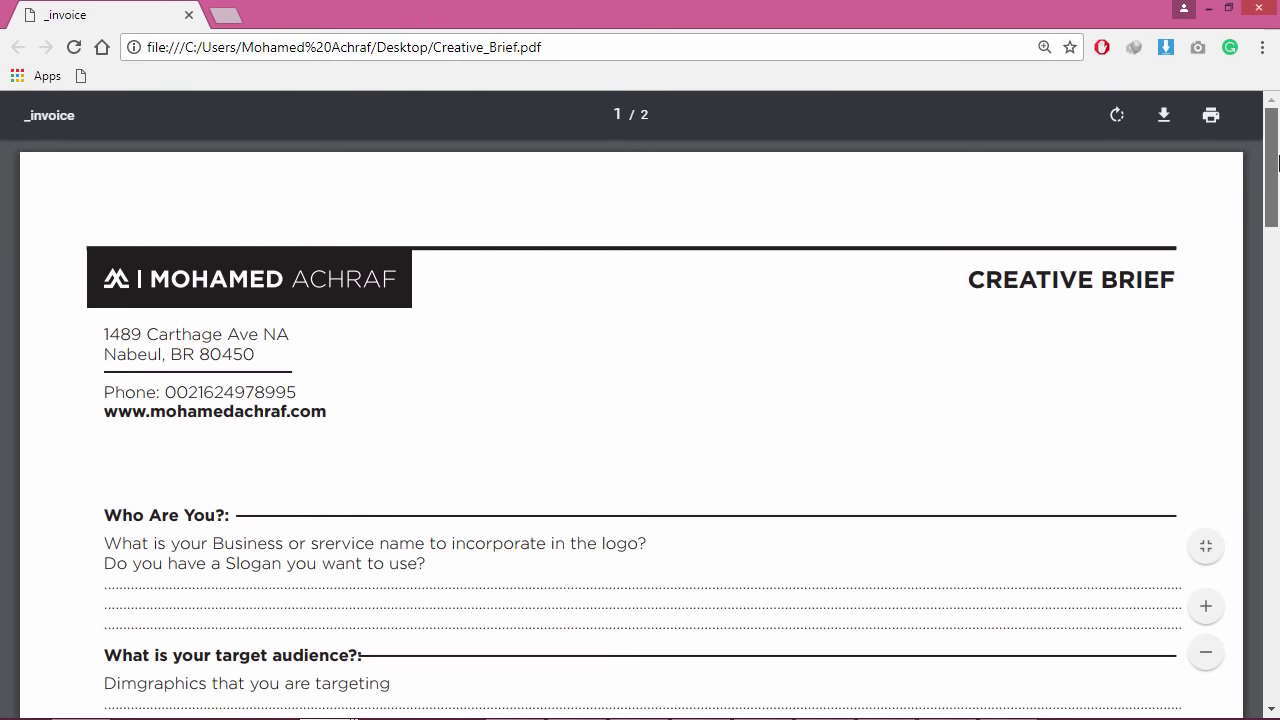
{"action": "left_click_drag", "start_coordinate": [1278, 160], "coordinate": [1278, 468]}
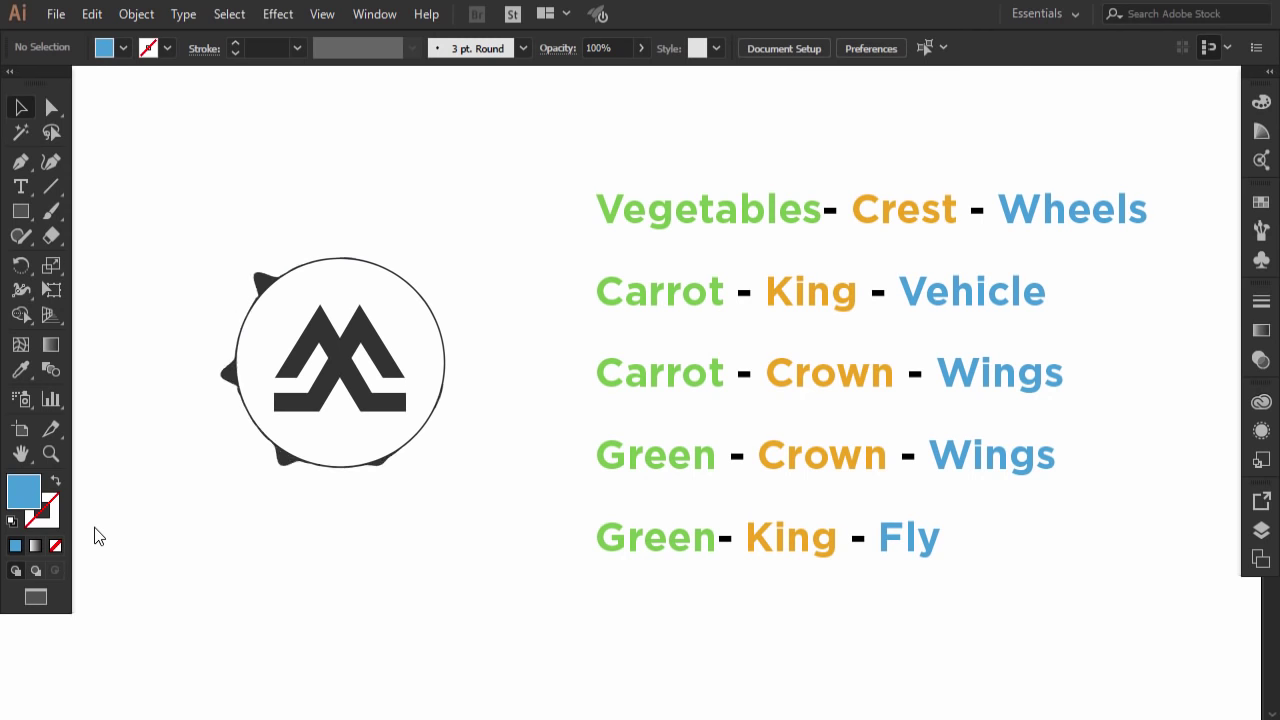
Set the fill colour to None from the toolbar swatch
{"action": "left_click", "coordinate": [57, 544]}
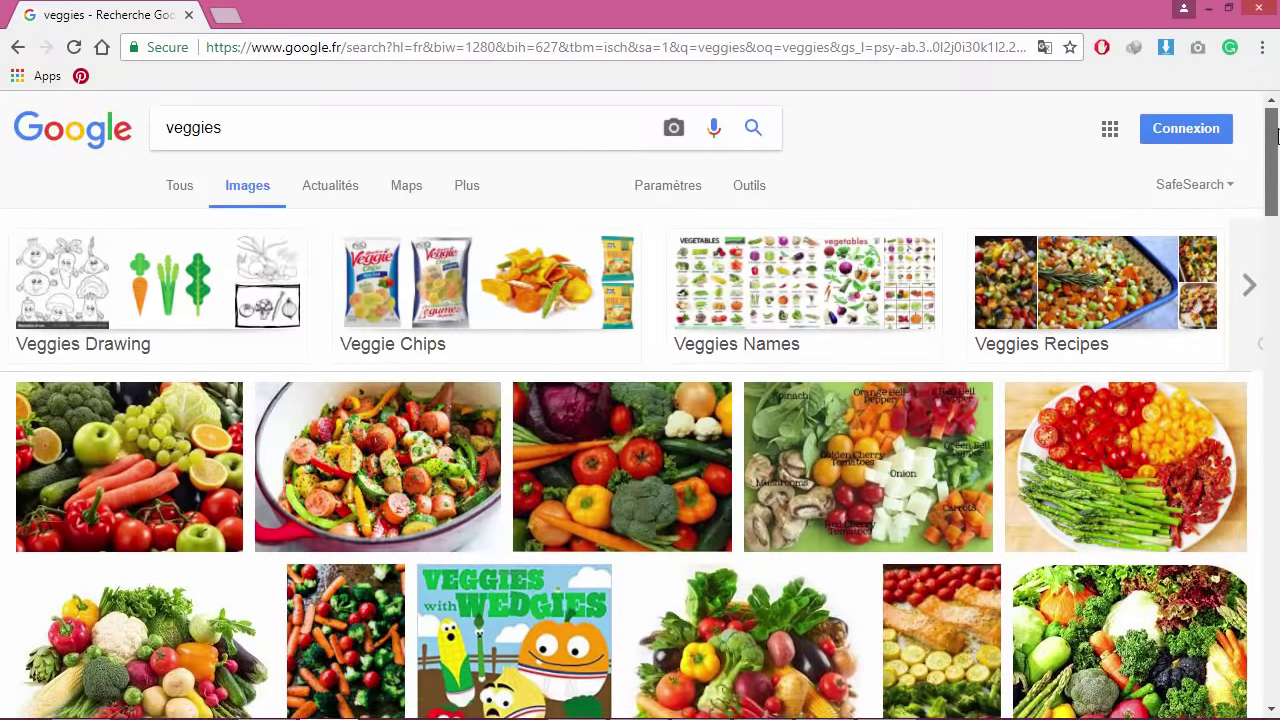
Browse the Google Images 'royal' logo results, then enter 'carrot' in the search box
{"action": "left_click_drag", "start_coordinate": [1277, 135], "coordinate": [1229, 117]}
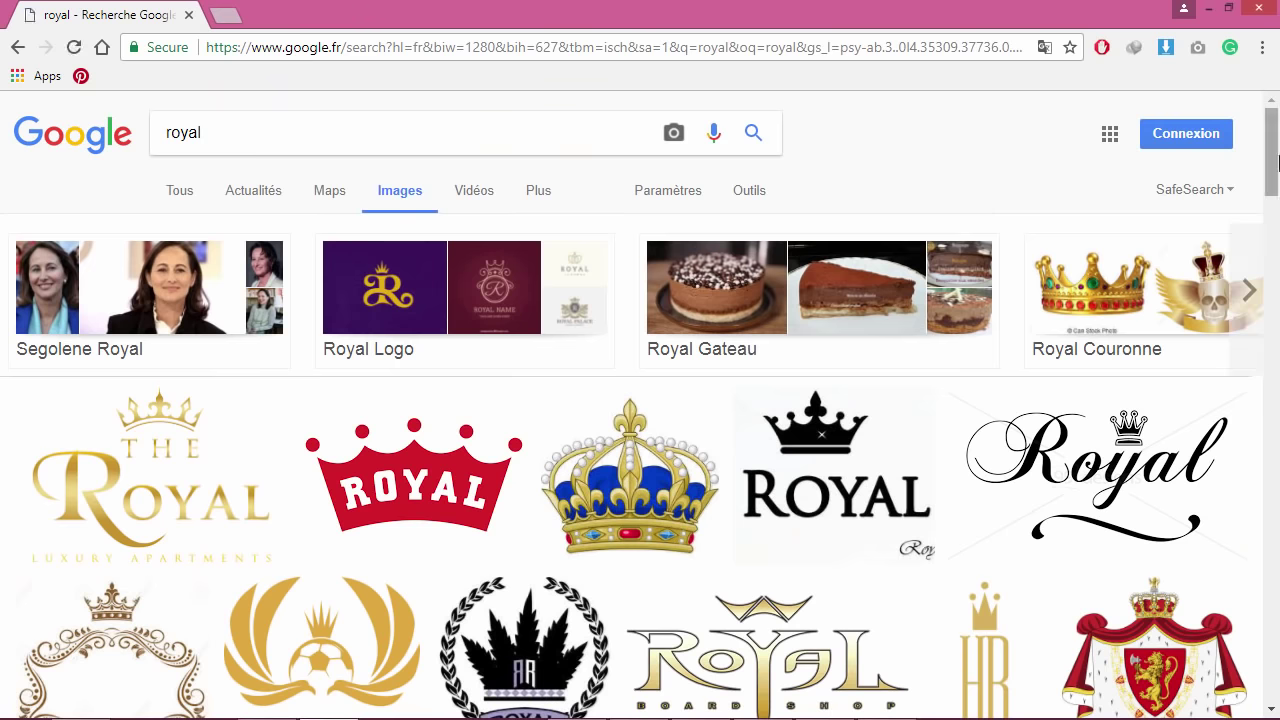
{"action": "scroll", "coordinate": [1277, 220], "scroll_direction": "down", "scroll_amount": 5}
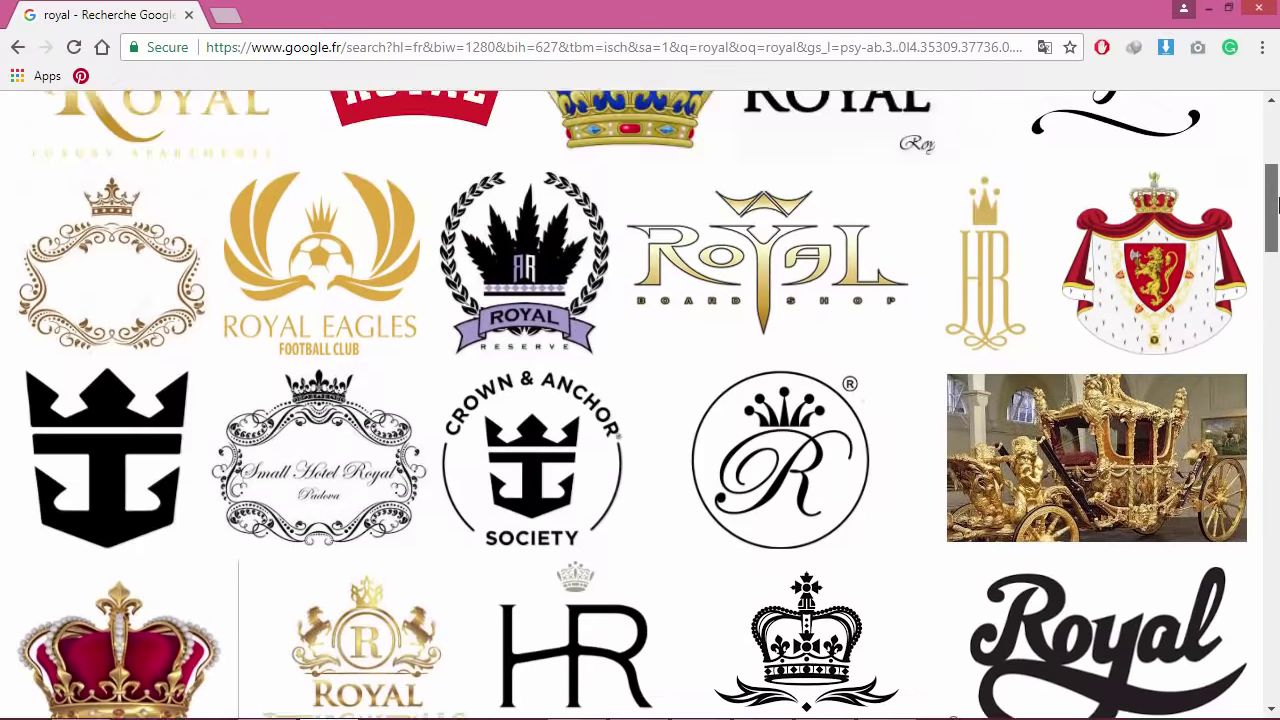
{"action": "scroll", "coordinate": [1277, 220], "scroll_direction": "down", "scroll_amount": 6}
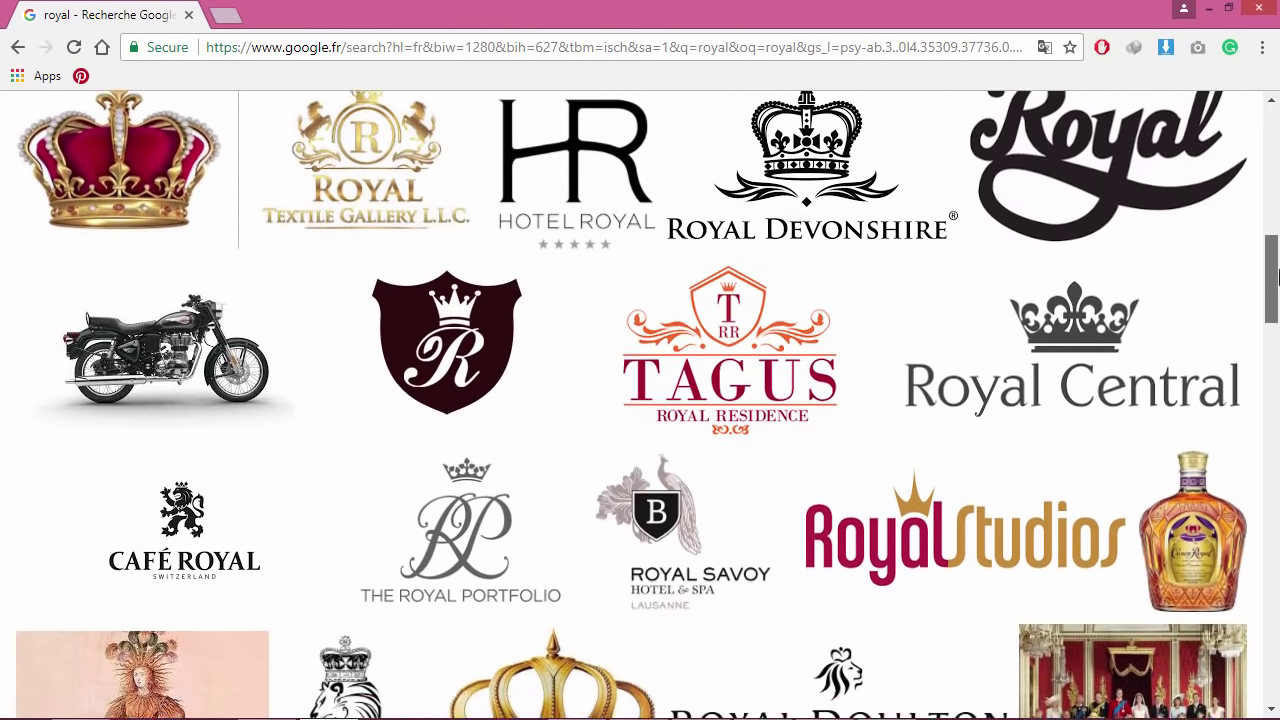
{"action": "scroll", "coordinate": [640, 404], "scroll_direction": "down", "scroll_amount": 6}
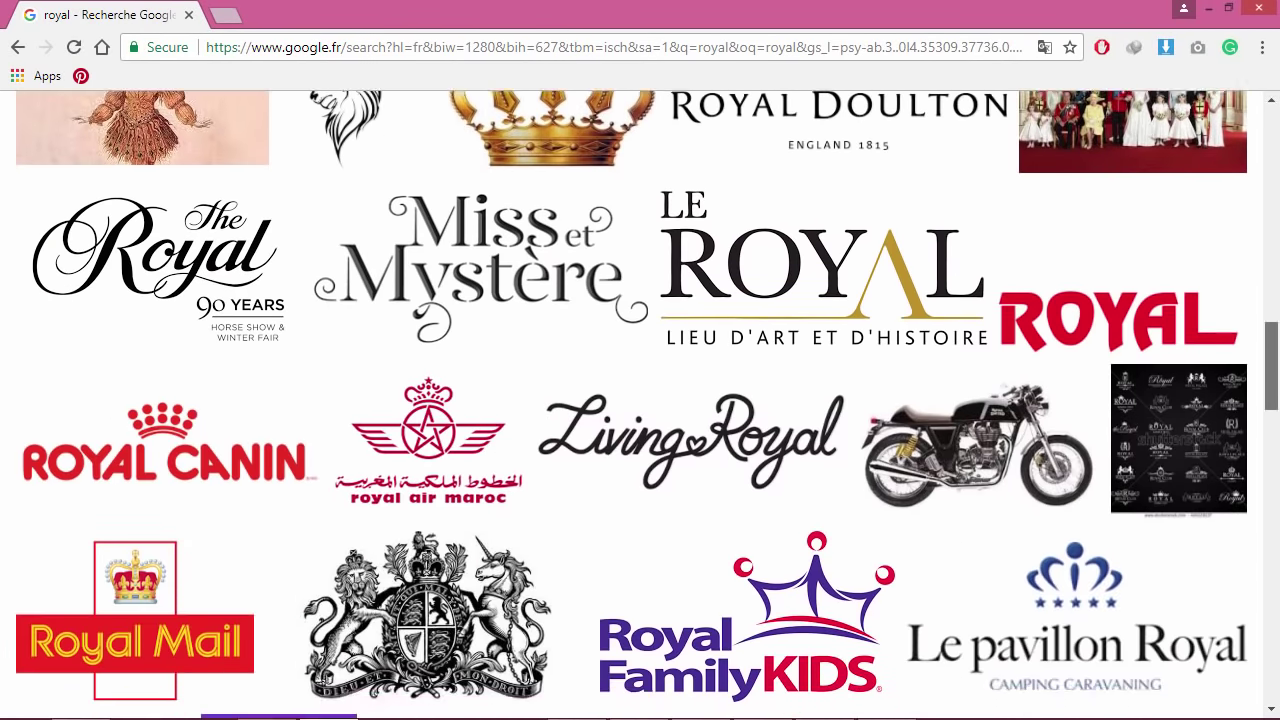
{"action": "scroll", "coordinate": [640, 404], "scroll_direction": "down", "scroll_amount": 5}
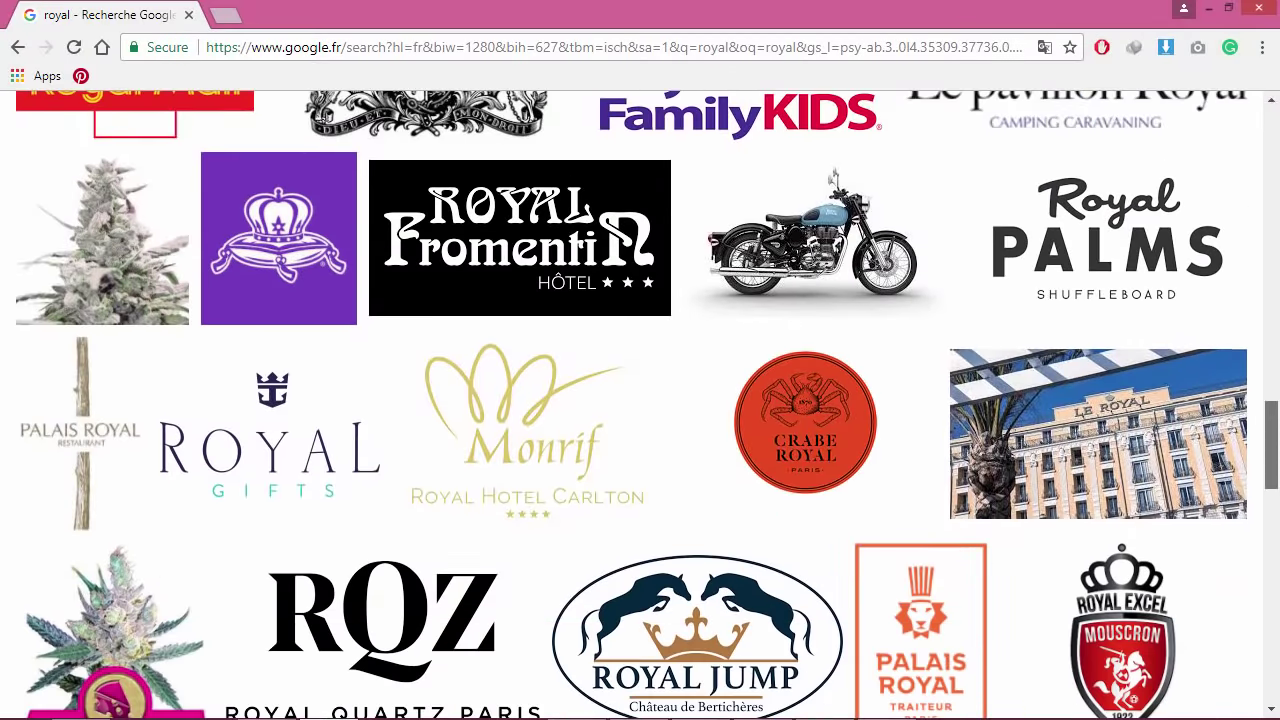
{"action": "scroll", "coordinate": [1277, 483], "scroll_direction": "down", "scroll_amount": 3}
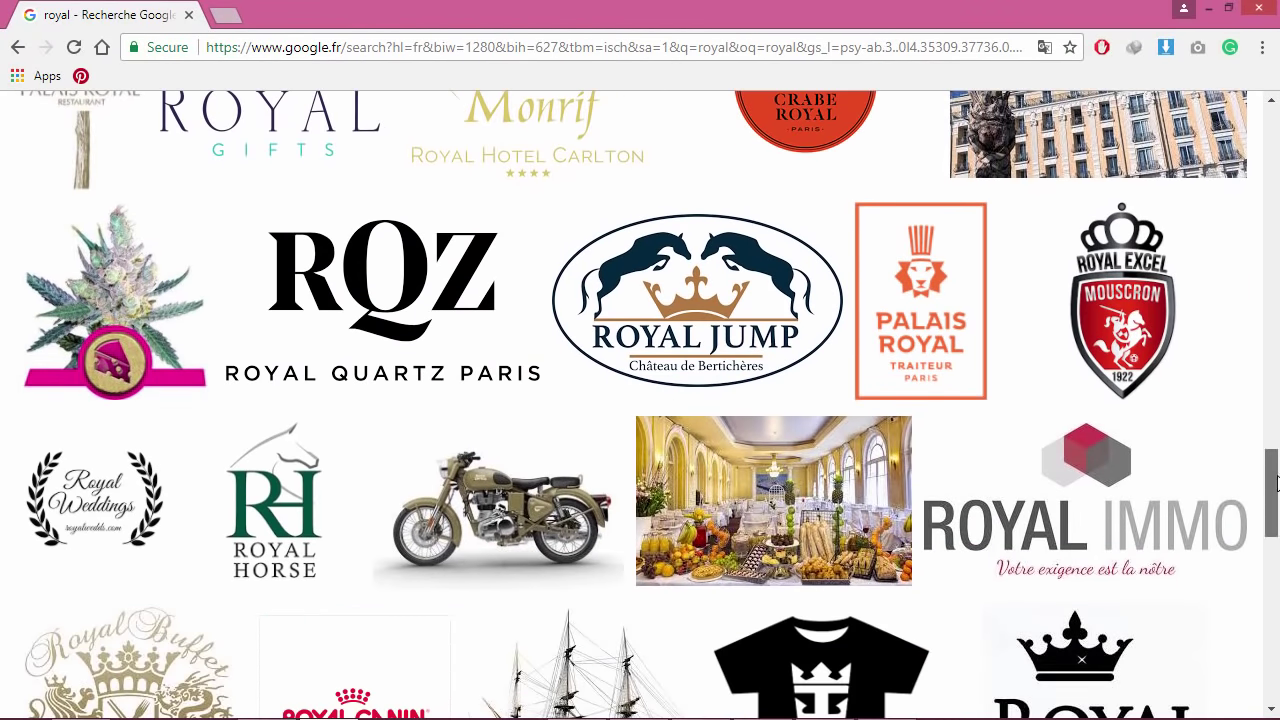
{"action": "left_click_drag", "start_coordinate": [1277, 483], "coordinate": [1124, 220]}
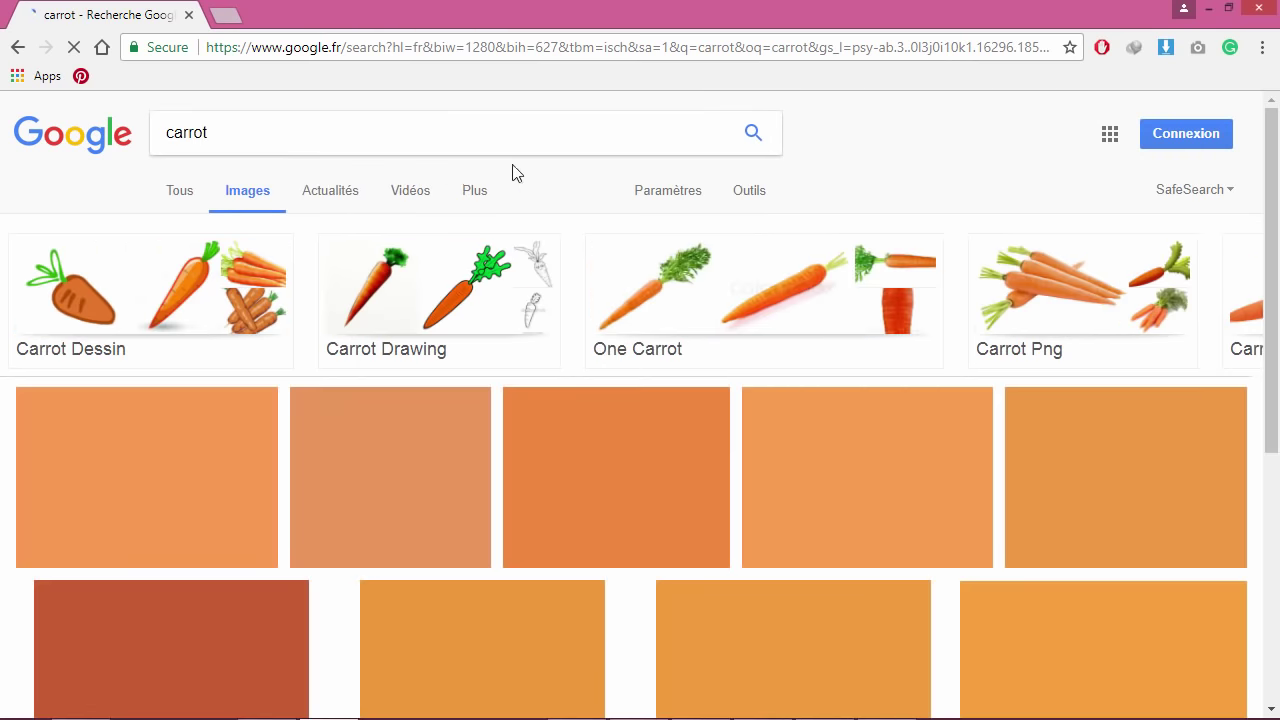
Scroll through the carrot image results, then search for 'crown'
{"action": "scroll", "coordinate": [1278, 160], "scroll_direction": "down", "scroll_amount": 9}
{"action": "scroll", "coordinate": [1256, 233], "scroll_direction": "down", "scroll_amount": 4}
{"action": "scroll", "coordinate": [1256, 233], "scroll_direction": "up", "scroll_amount": 7}
{"action": "scroll", "coordinate": [1256, 233], "scroll_direction": "up", "scroll_amount": 6}
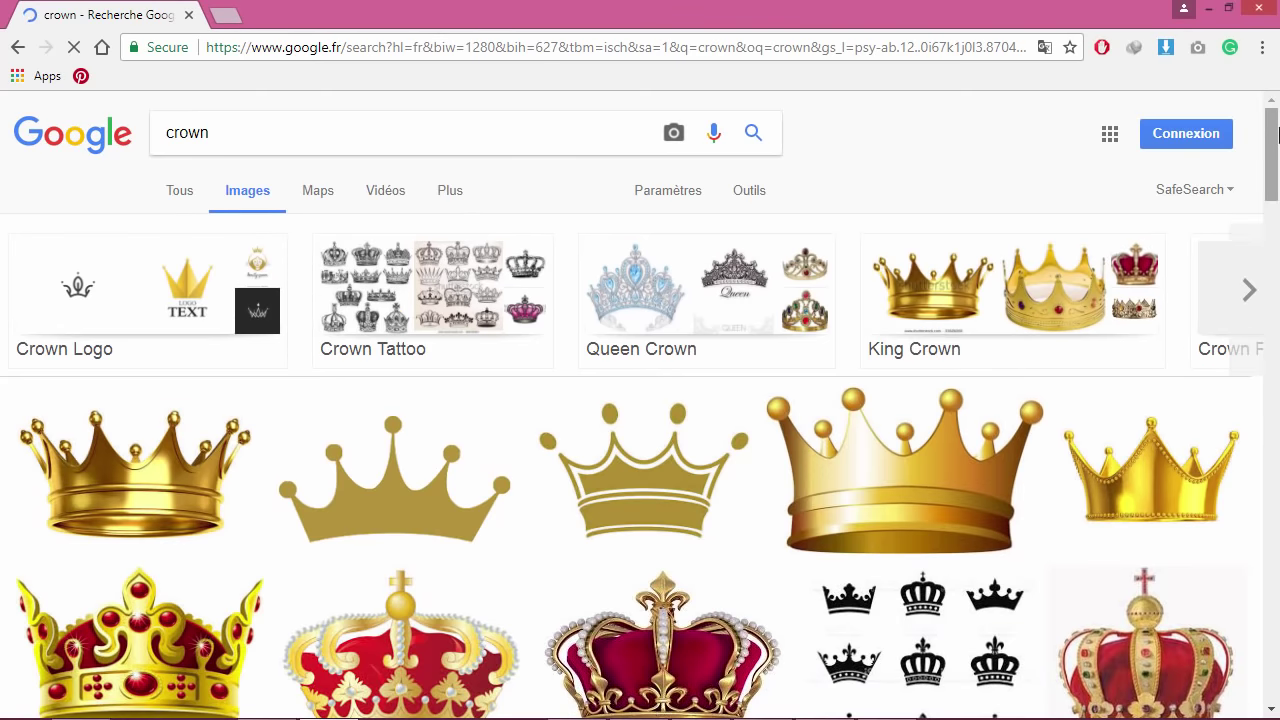
{"action": "left_click_drag", "start_coordinate": [1278, 135], "coordinate": [1233, 131]}
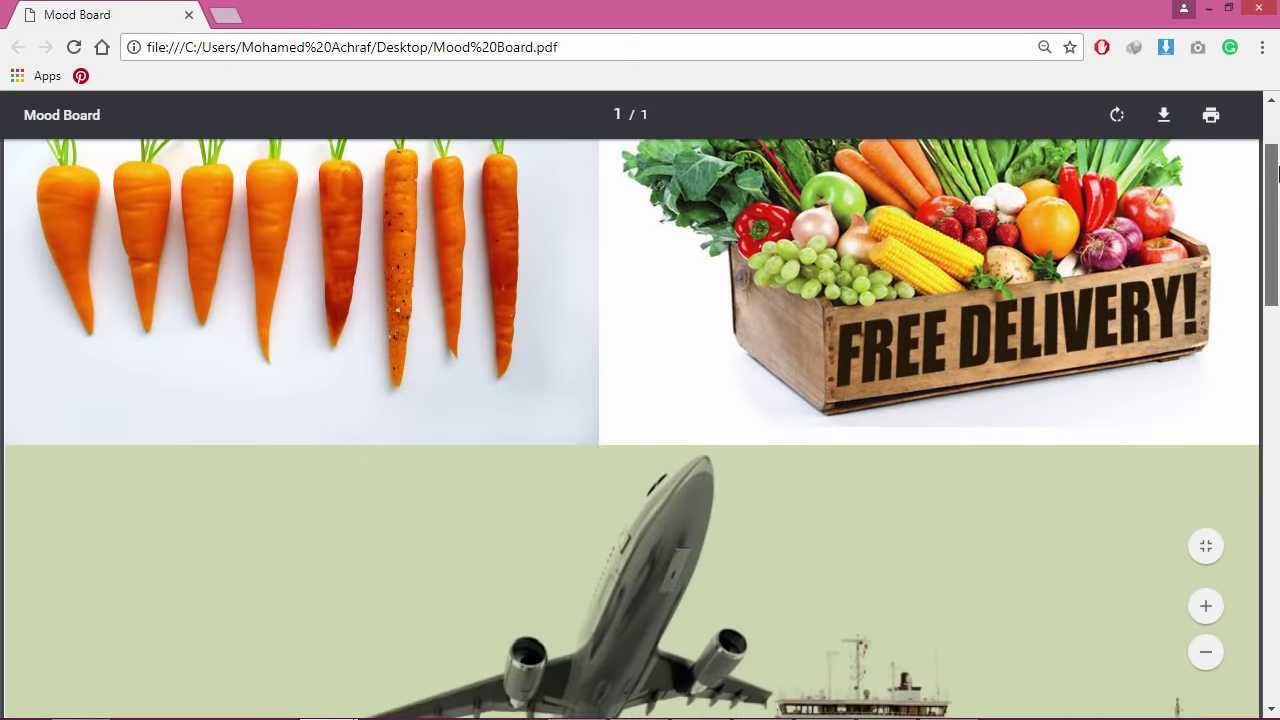
Scroll down through the Mood Board PDF and return to its top
{"action": "scroll", "coordinate": [640, 430], "scroll_direction": "down", "scroll_amount": 3}
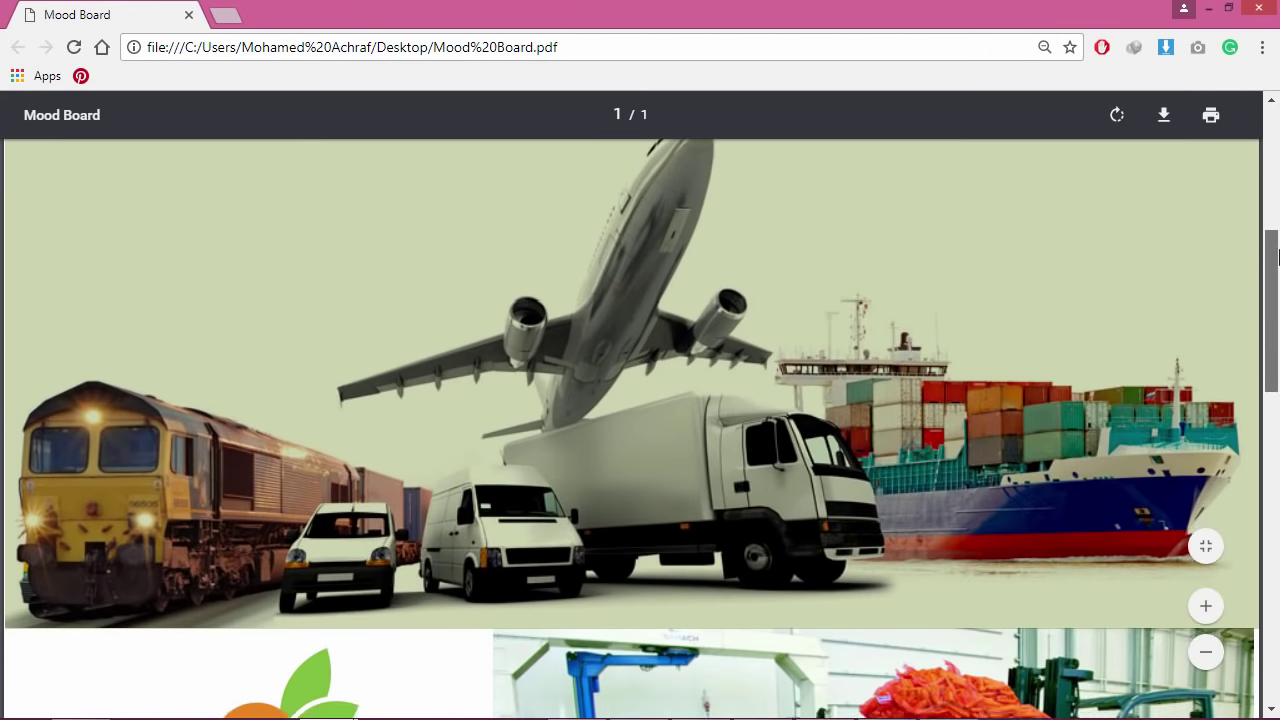
{"action": "scroll", "coordinate": [640, 430], "scroll_direction": "down", "scroll_amount": 3}
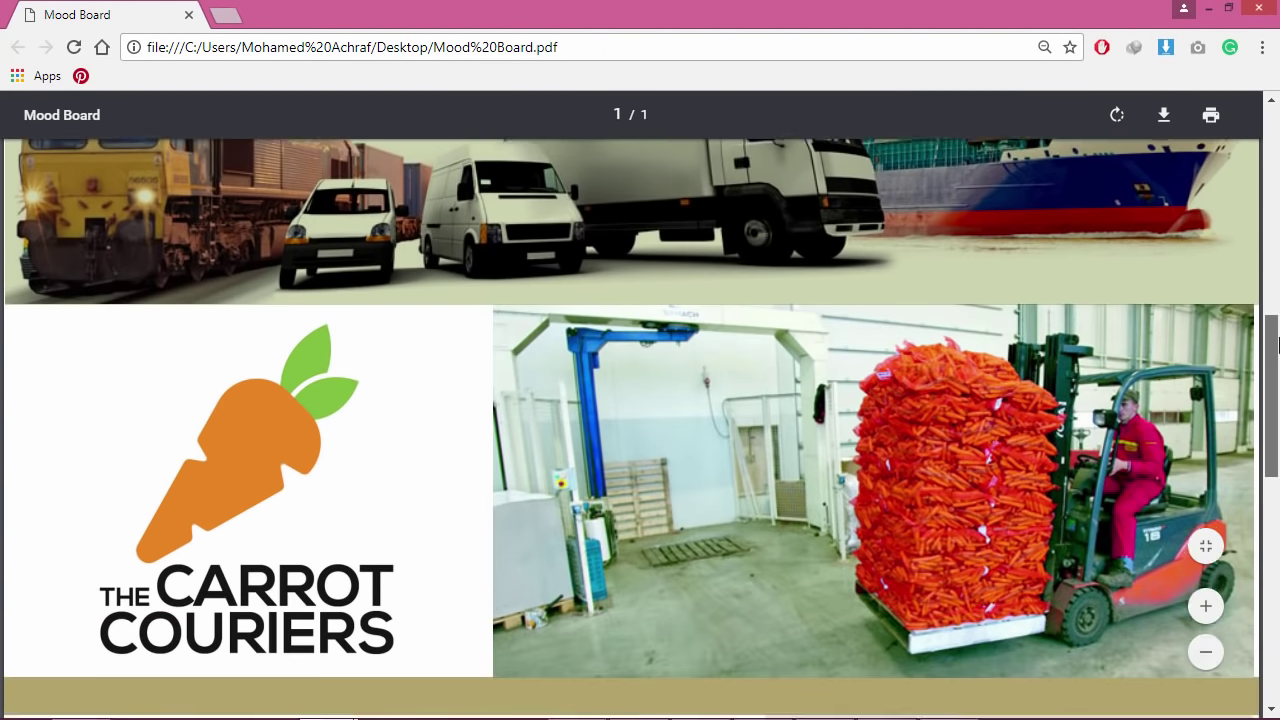
{"action": "scroll", "coordinate": [640, 430], "scroll_direction": "down", "scroll_amount": 4}
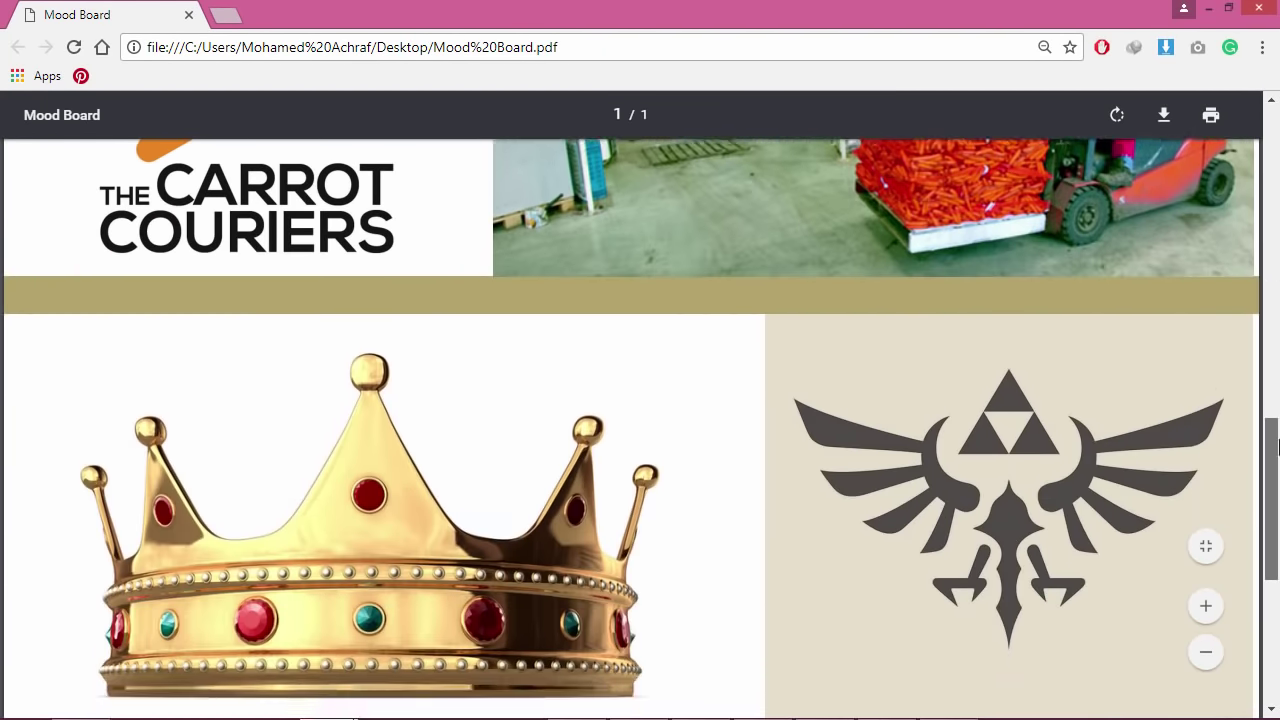
{"action": "scroll", "coordinate": [640, 430], "scroll_direction": "down", "scroll_amount": 3}
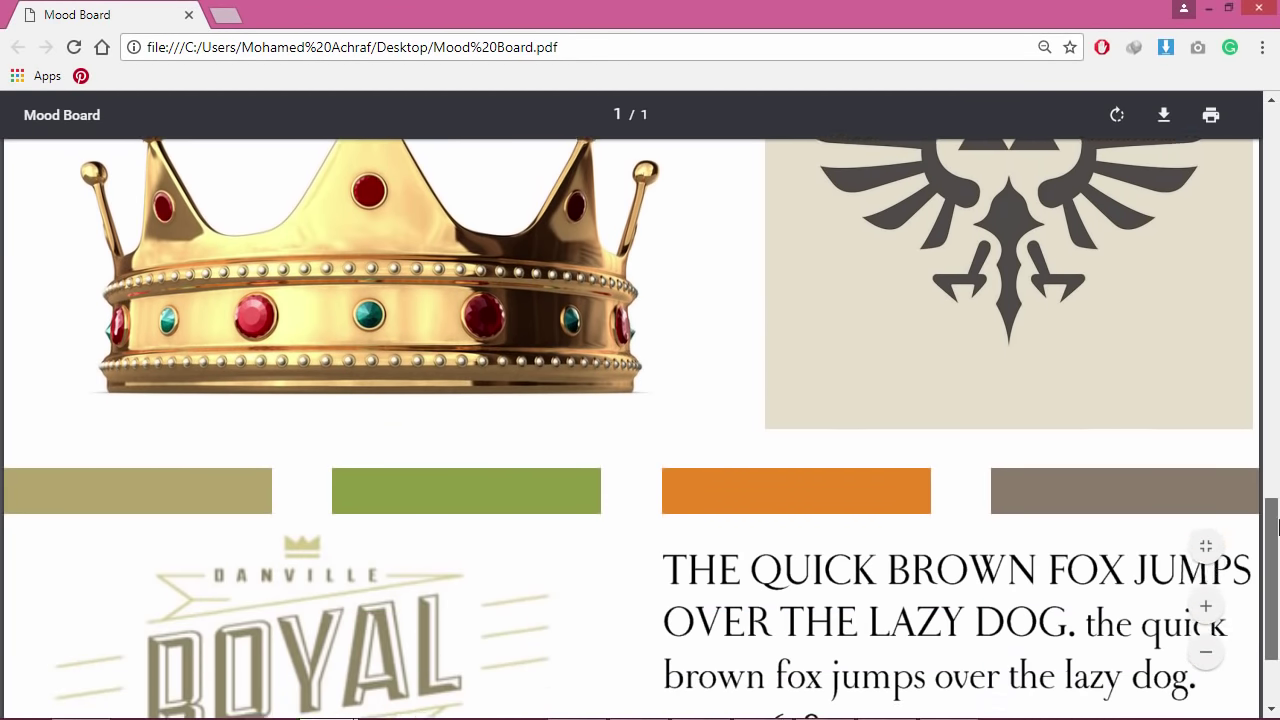
{"action": "scroll", "coordinate": [640, 430], "scroll_direction": "down", "scroll_amount": 2}
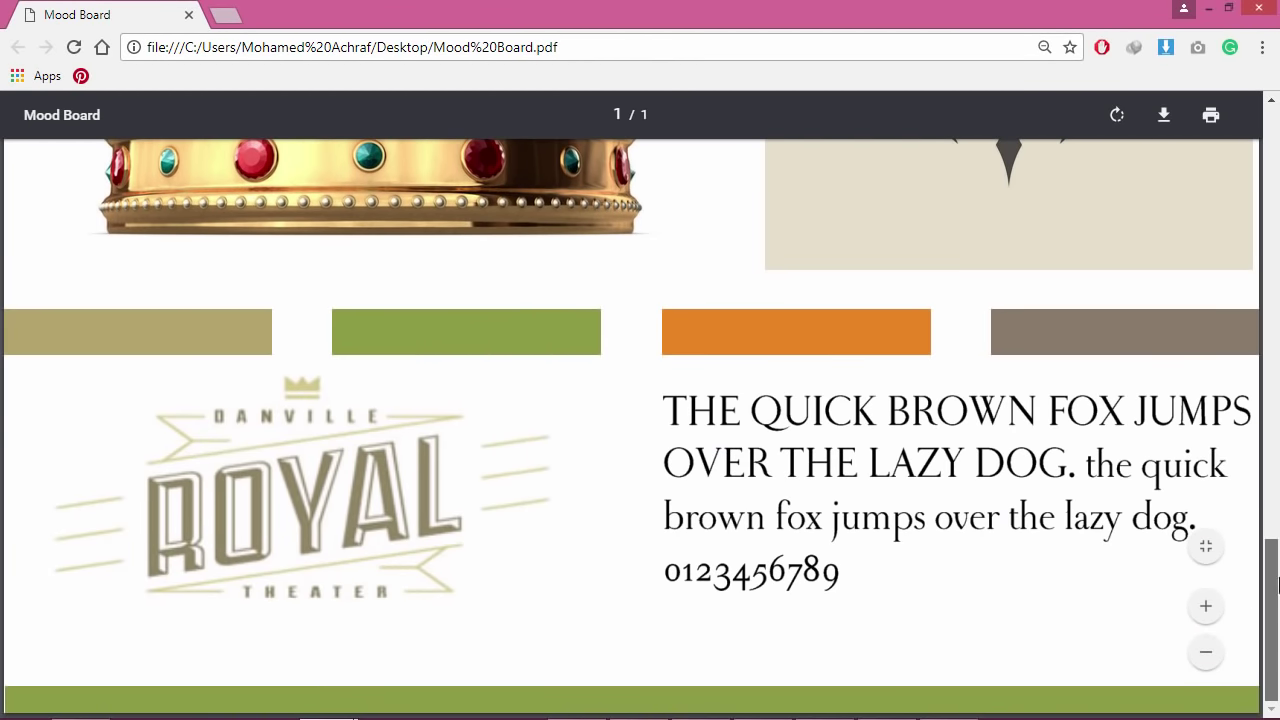
{"action": "left_click_drag", "start_coordinate": [1276, 560], "coordinate": [1277, 124]}
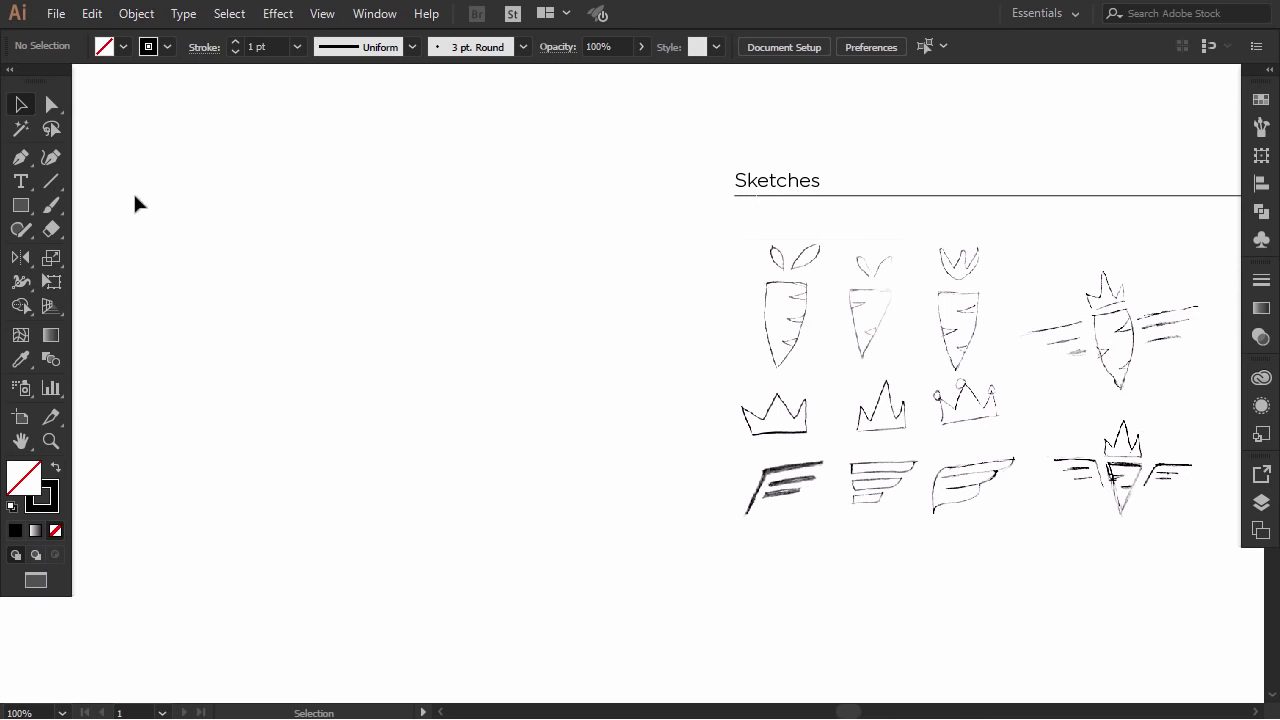
Draw a circle and place an overlapping copy beside it
{"action": "left_click", "coordinate": [20, 205]}
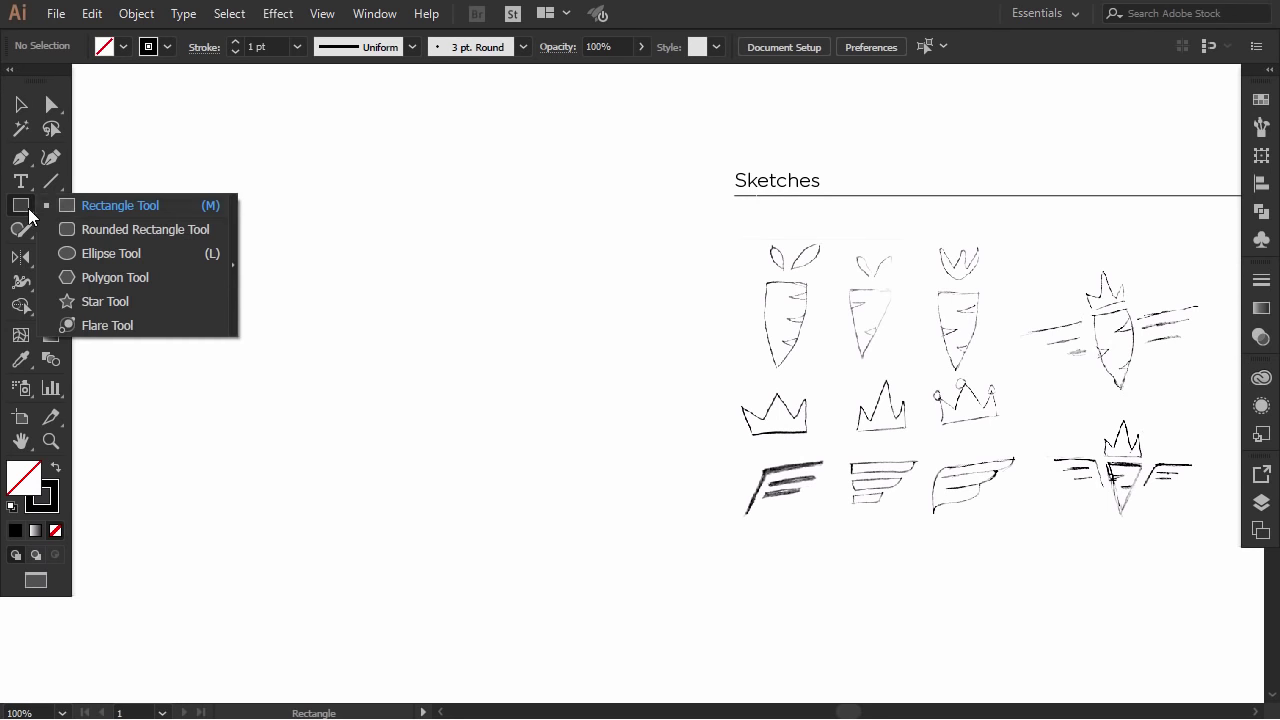
{"action": "left_click", "coordinate": [96, 253]}
{"action": "left_click_drag", "start_coordinate": [267, 248], "coordinate": [487, 417]}
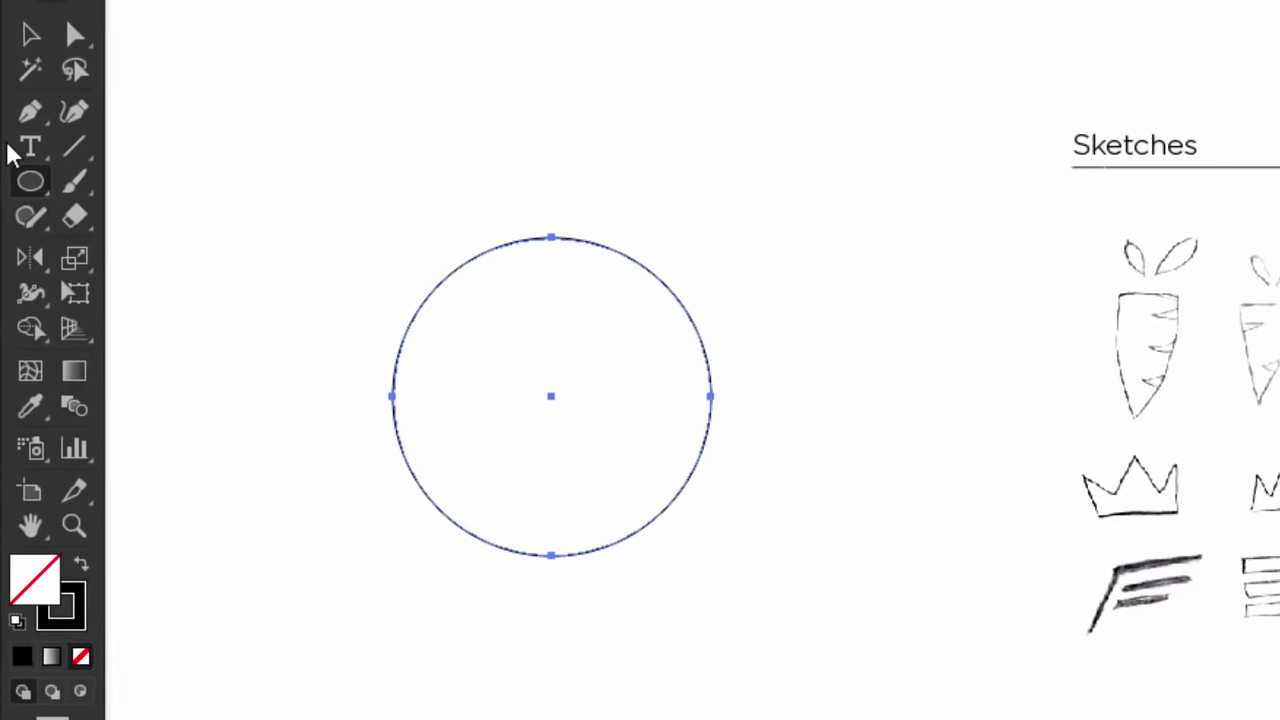
{"action": "left_click", "coordinate": [25, 74]}
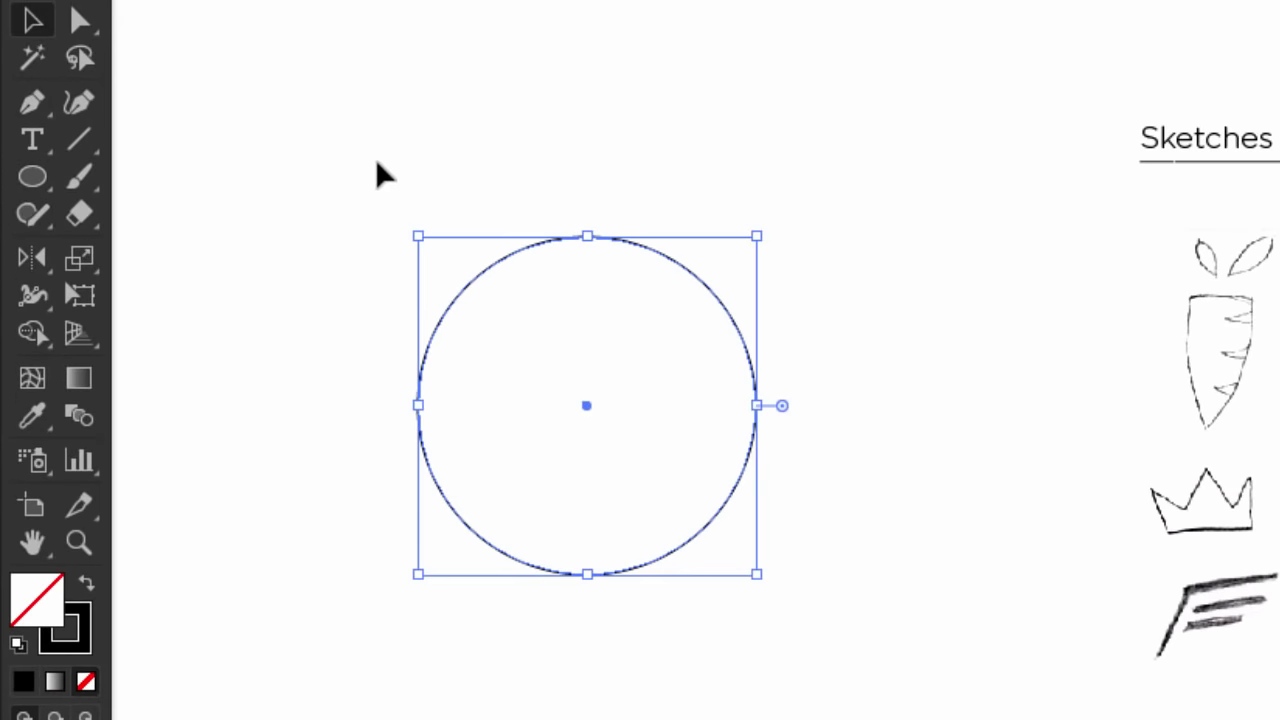
{"action": "left_click", "coordinate": [378, 172]}
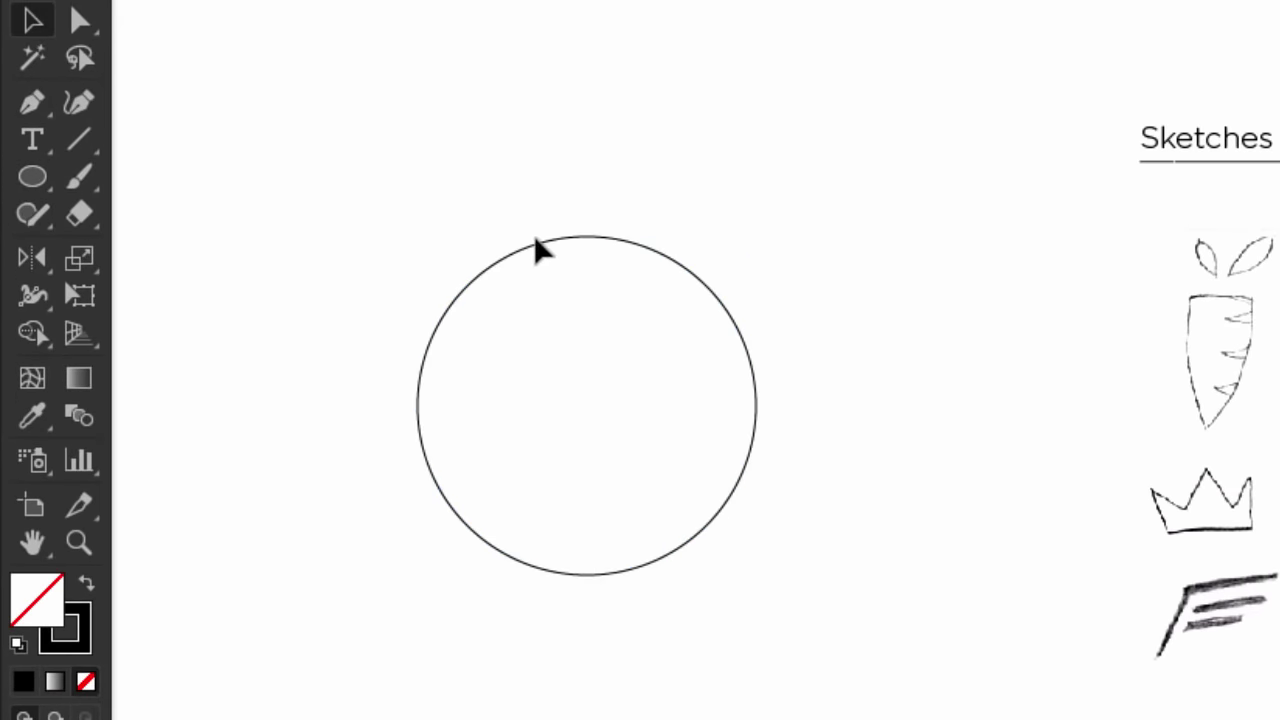
{"action": "left_click_drag", "start_coordinate": [512, 258], "coordinate": [699, 273]}
{"action": "left_click_drag", "start_coordinate": [731, 320], "coordinate": [635, 321]}
{"action": "left_click", "coordinate": [627, 168]}
Draw a line across the circles' overlap and Shape Builder the lower lens into its own shape
{"action": "left_click", "coordinate": [32, 102]}
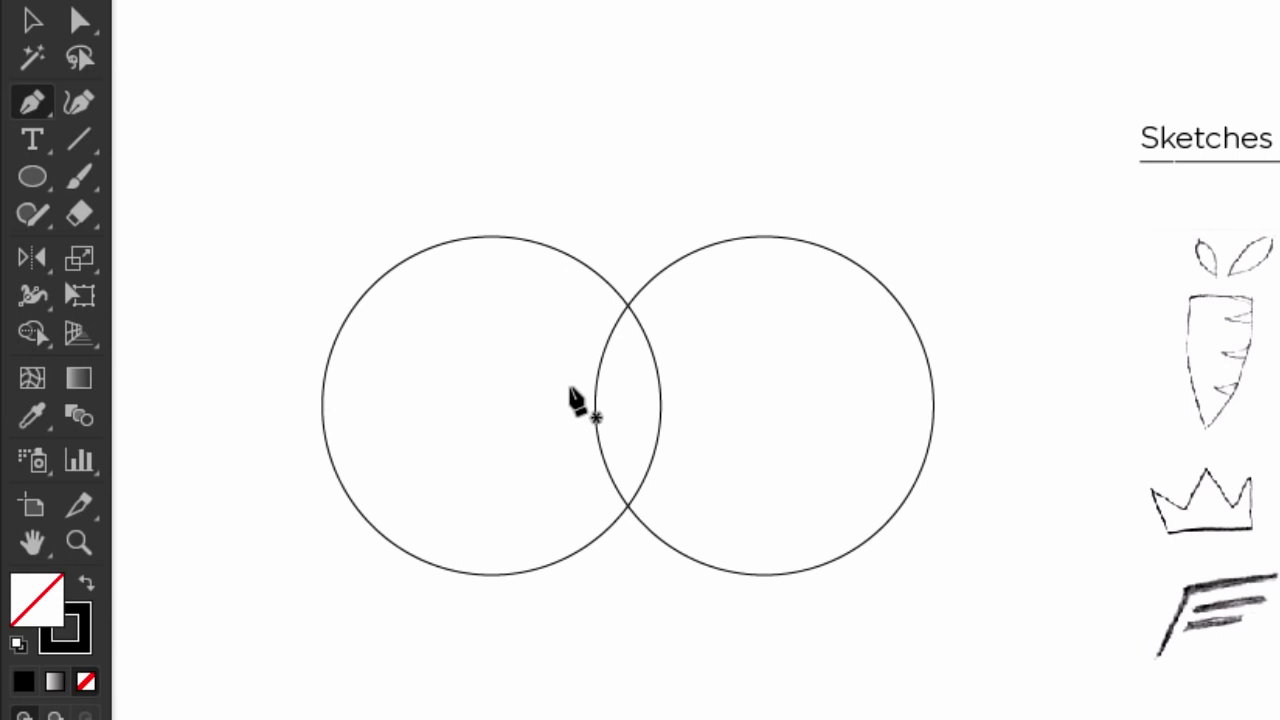
{"action": "left_click_drag", "start_coordinate": [569, 388], "coordinate": [732, 388]}
{"action": "left_click", "coordinate": [45, 22]}
{"action": "left_click_drag", "start_coordinate": [409, 160], "coordinate": [697, 480]}
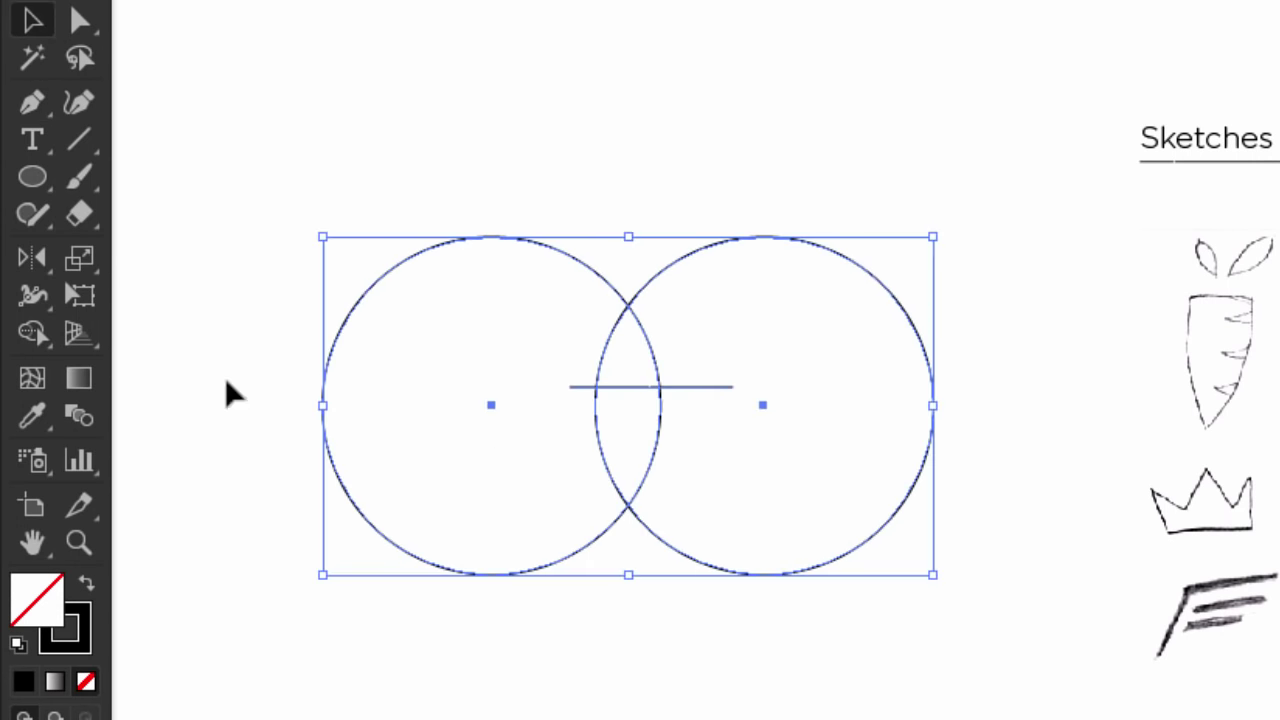
{"action": "left_click", "coordinate": [33, 333]}
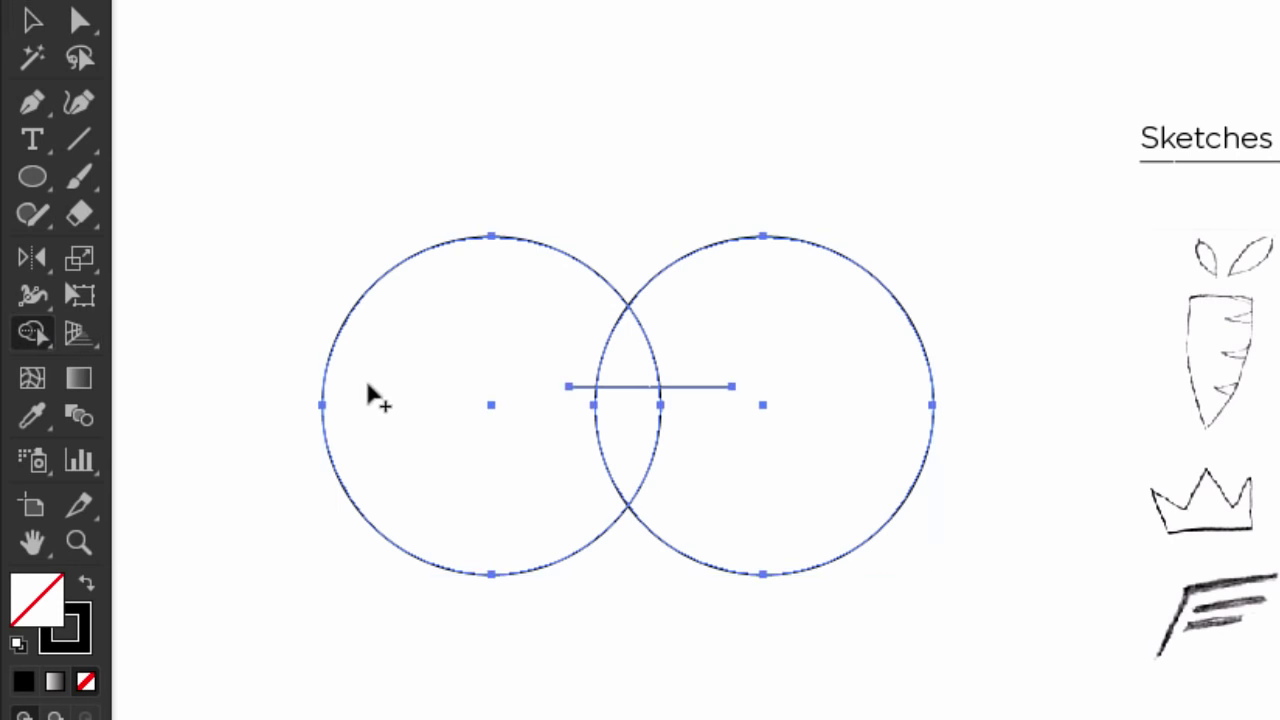
{"action": "left_click", "coordinate": [625, 440]}
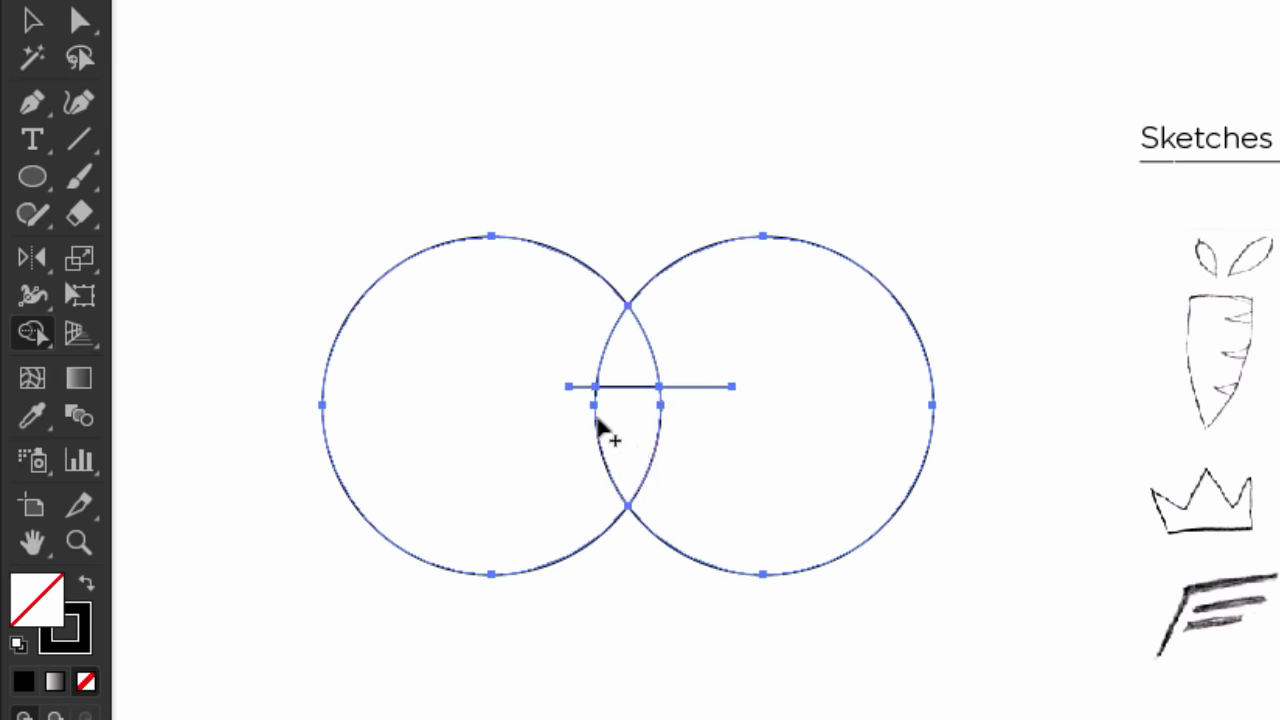
{"action": "left_click", "coordinate": [32, 22]}
{"action": "left_click", "coordinate": [270, 80]}
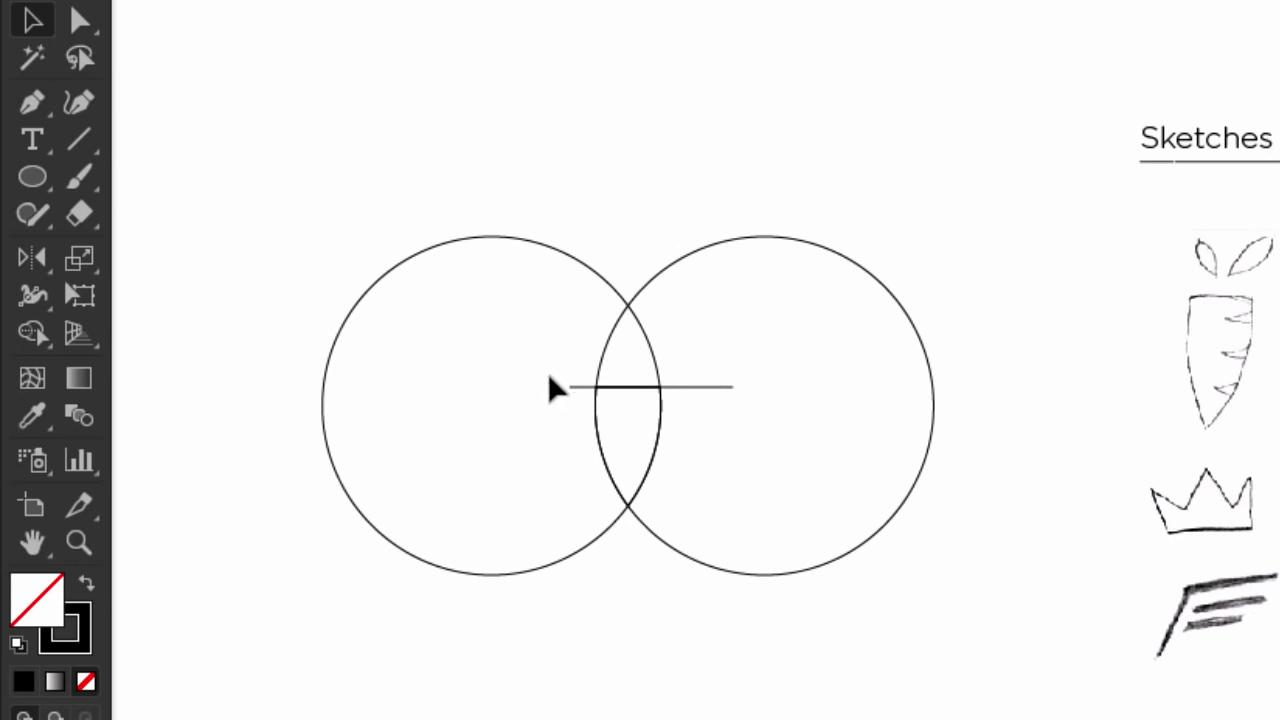
{"action": "left_click", "coordinate": [600, 428]}
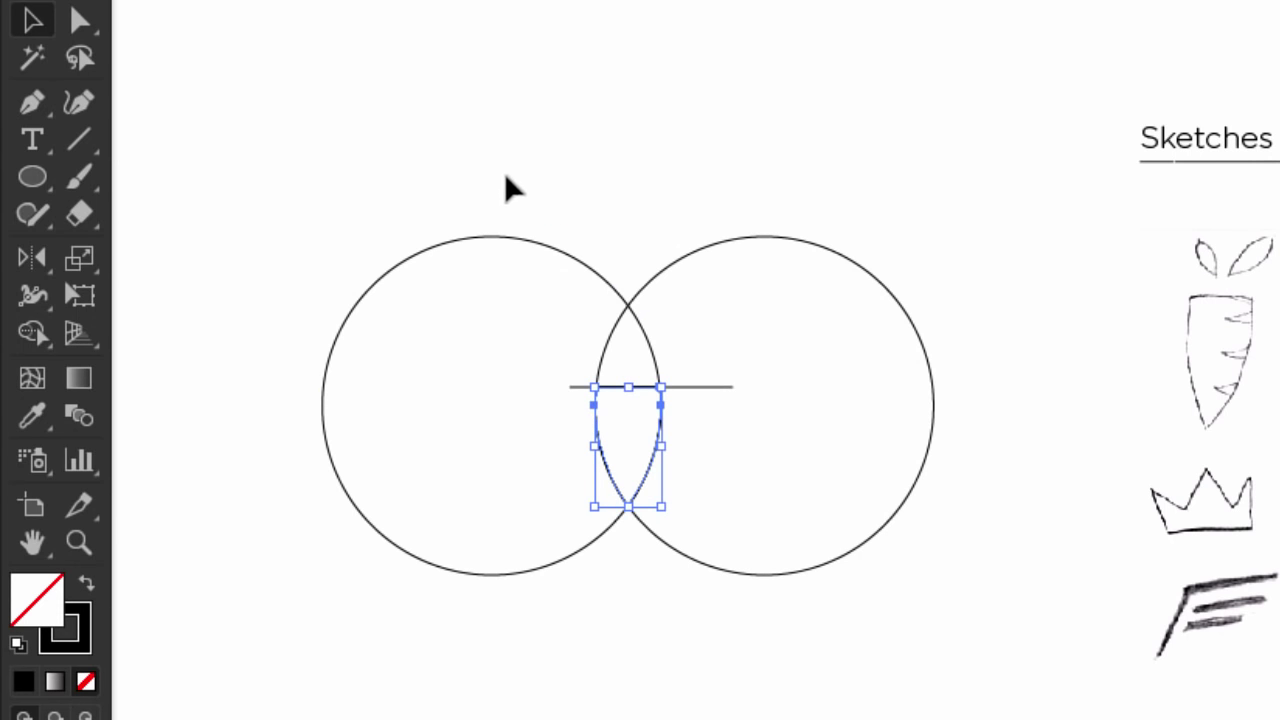
Delete the circles and line, then scale the lens up into a tall carrot body
{"action": "key", "text": "ctrl+a"}
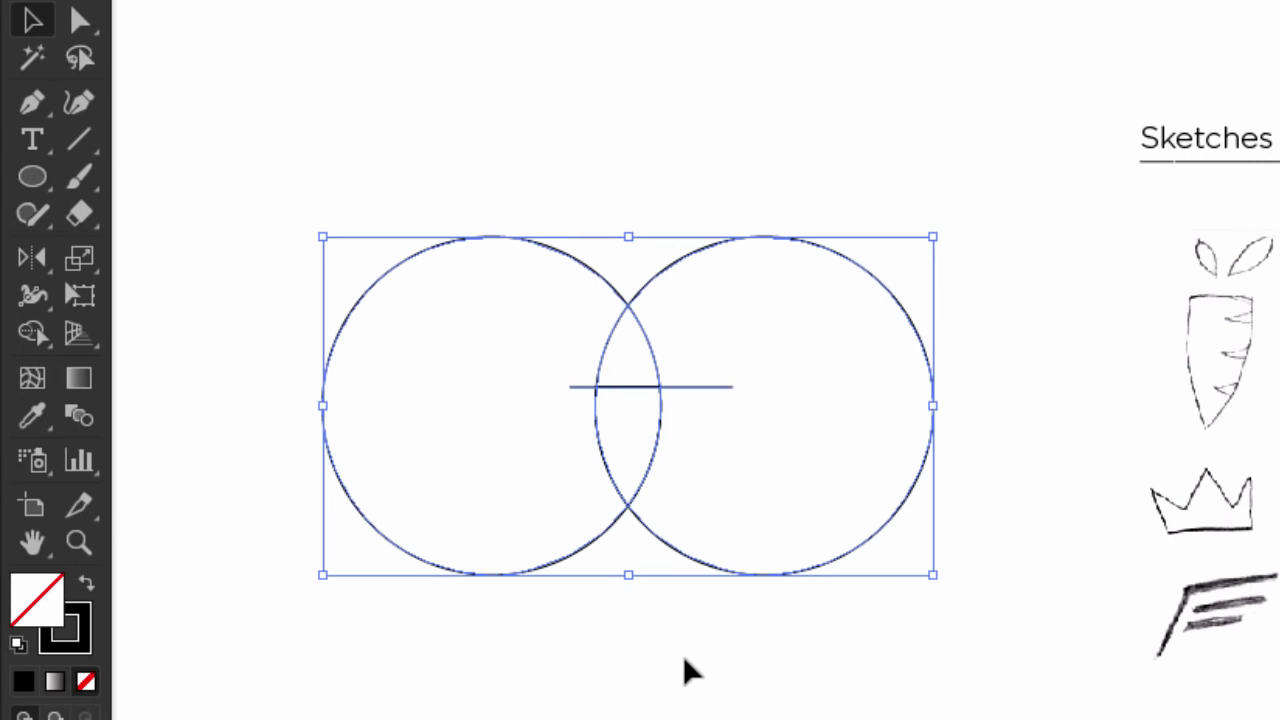
{"action": "key", "text": "Delete"}
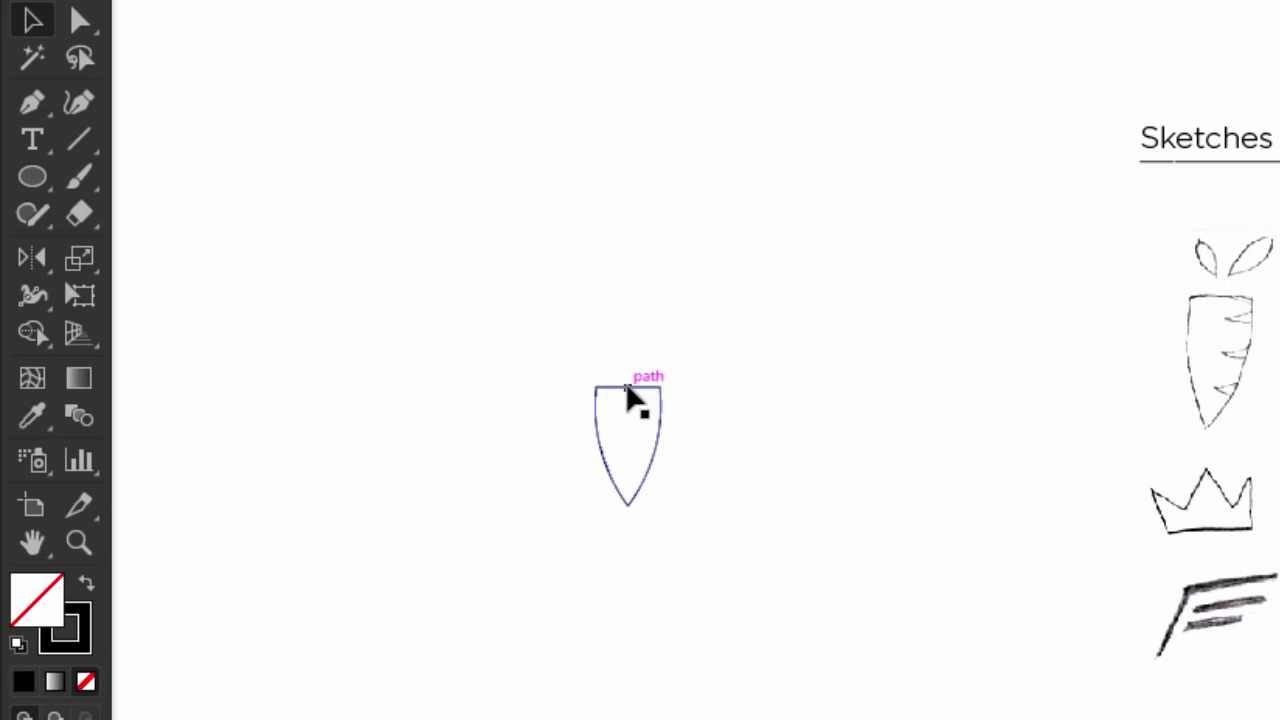
{"action": "left_click", "coordinate": [630, 392]}
{"action": "left_click_drag", "start_coordinate": [668, 384], "coordinate": [720, 323]}
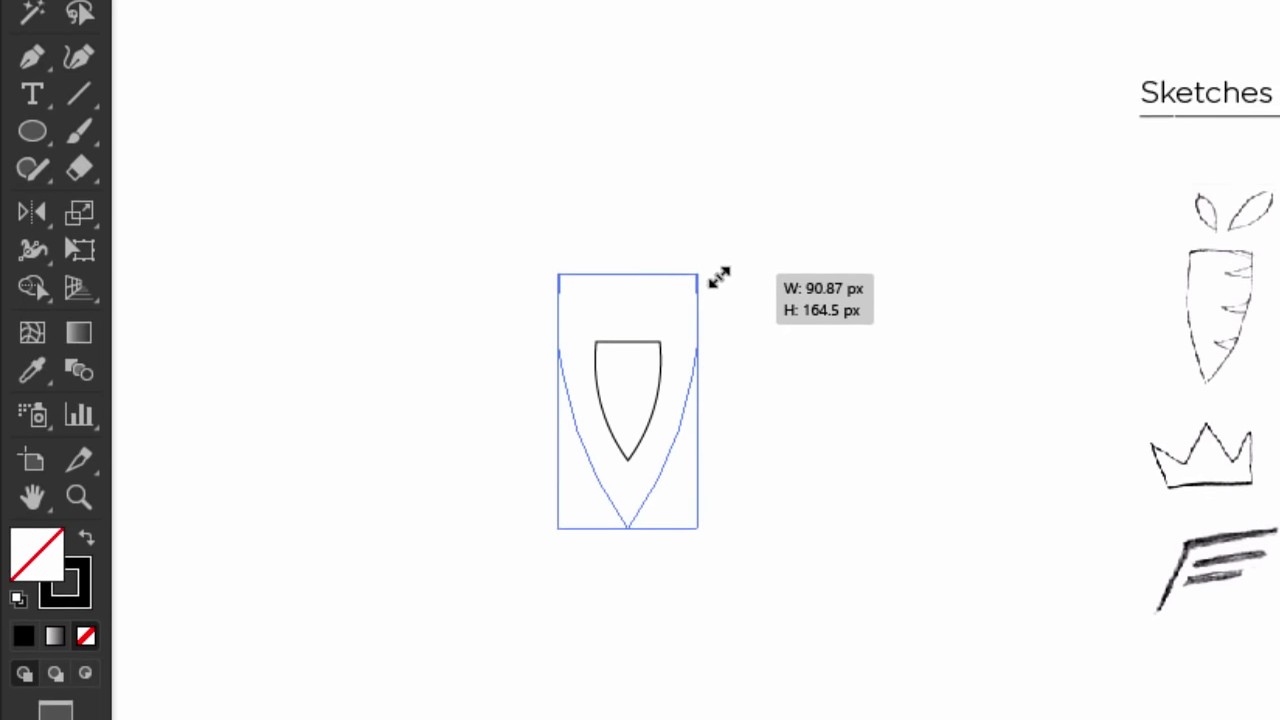
{"action": "left_click_drag", "start_coordinate": [720, 278], "coordinate": [716, 262]}
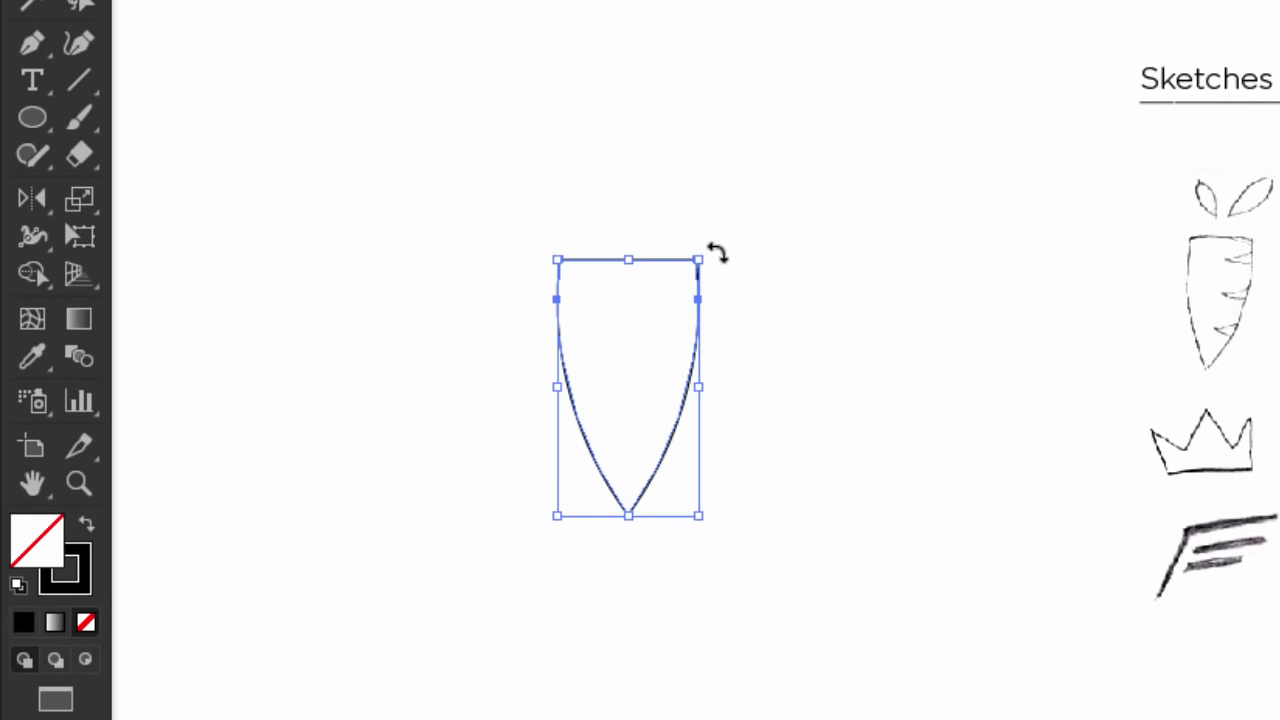
Draw a pointed half-crown zigzag with the Pen tool above the carrot body
{"action": "left_click", "coordinate": [759, 207]}
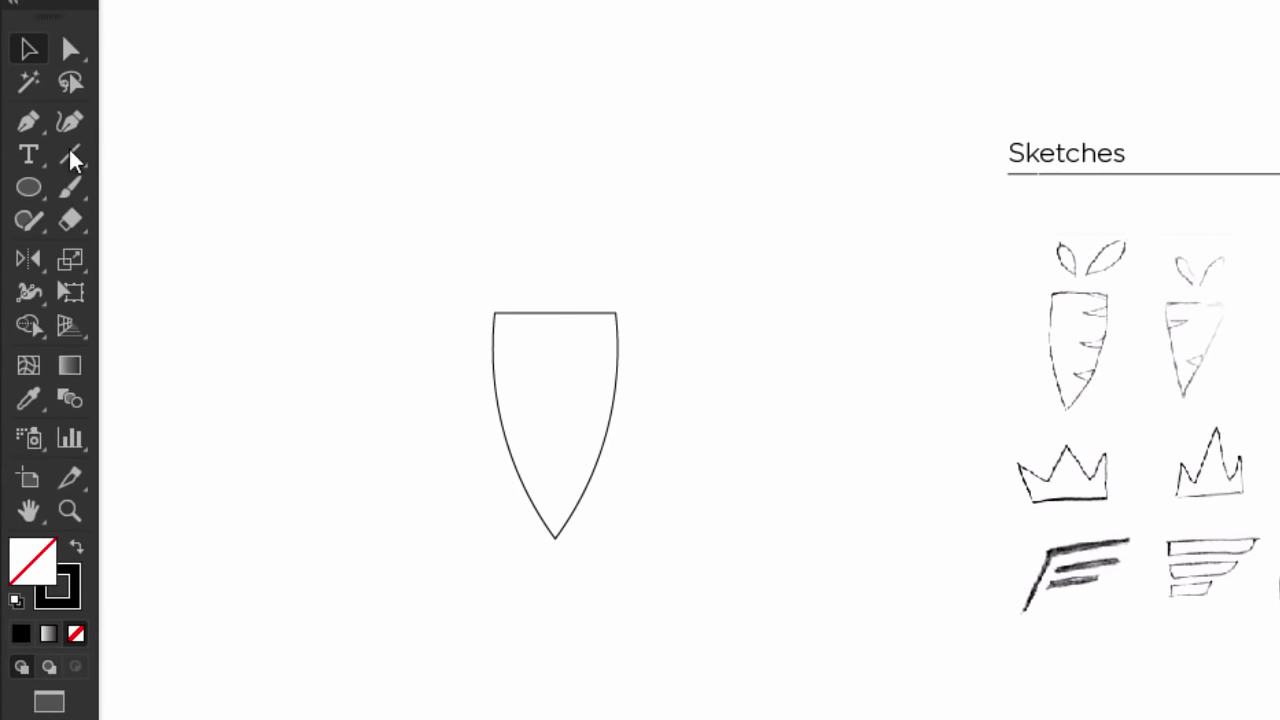
{"action": "left_click", "coordinate": [30, 71]}
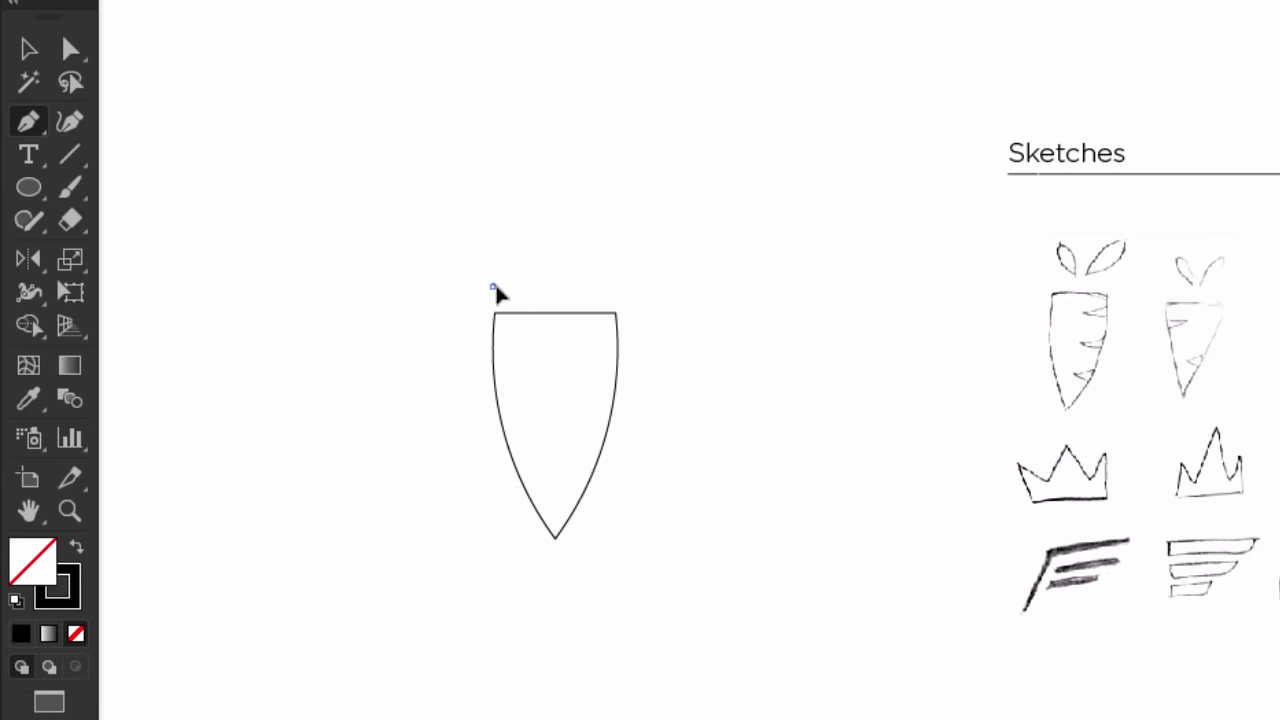
{"action": "left_click_drag", "start_coordinate": [491, 286], "coordinate": [476, 235]}
{"action": "left_click", "coordinate": [476, 234]}
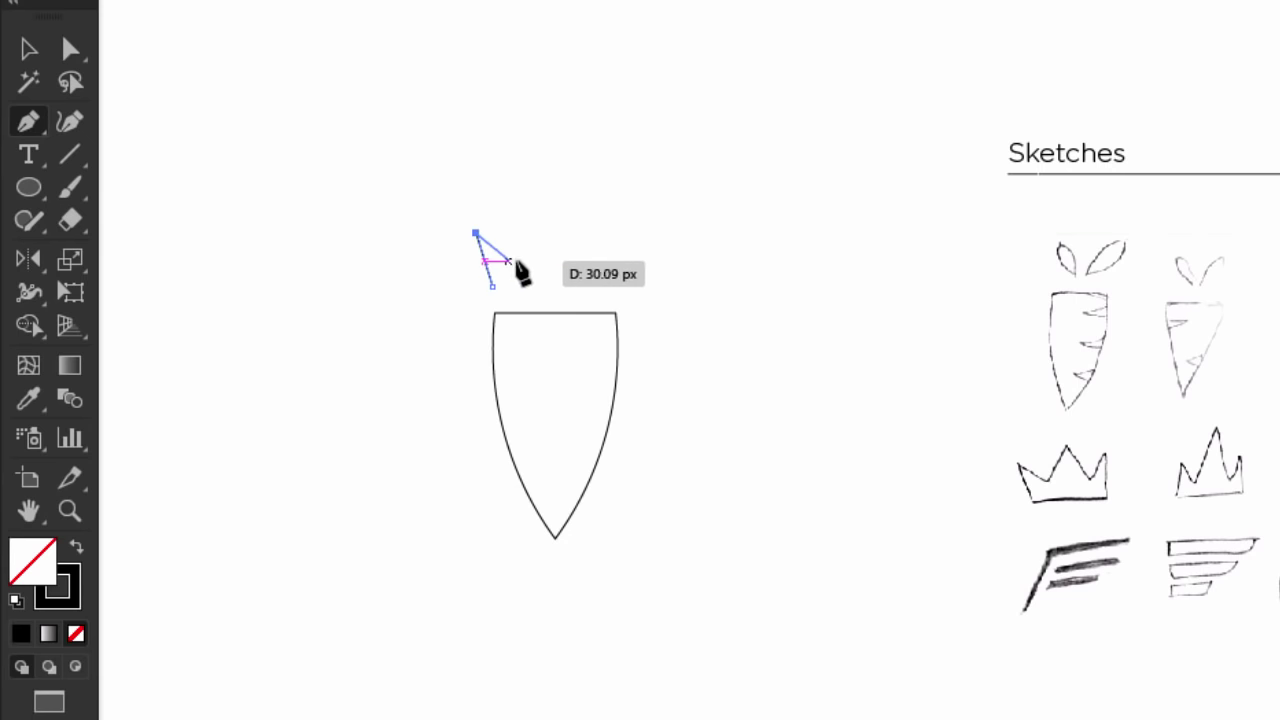
{"action": "left_click", "coordinate": [515, 260]}
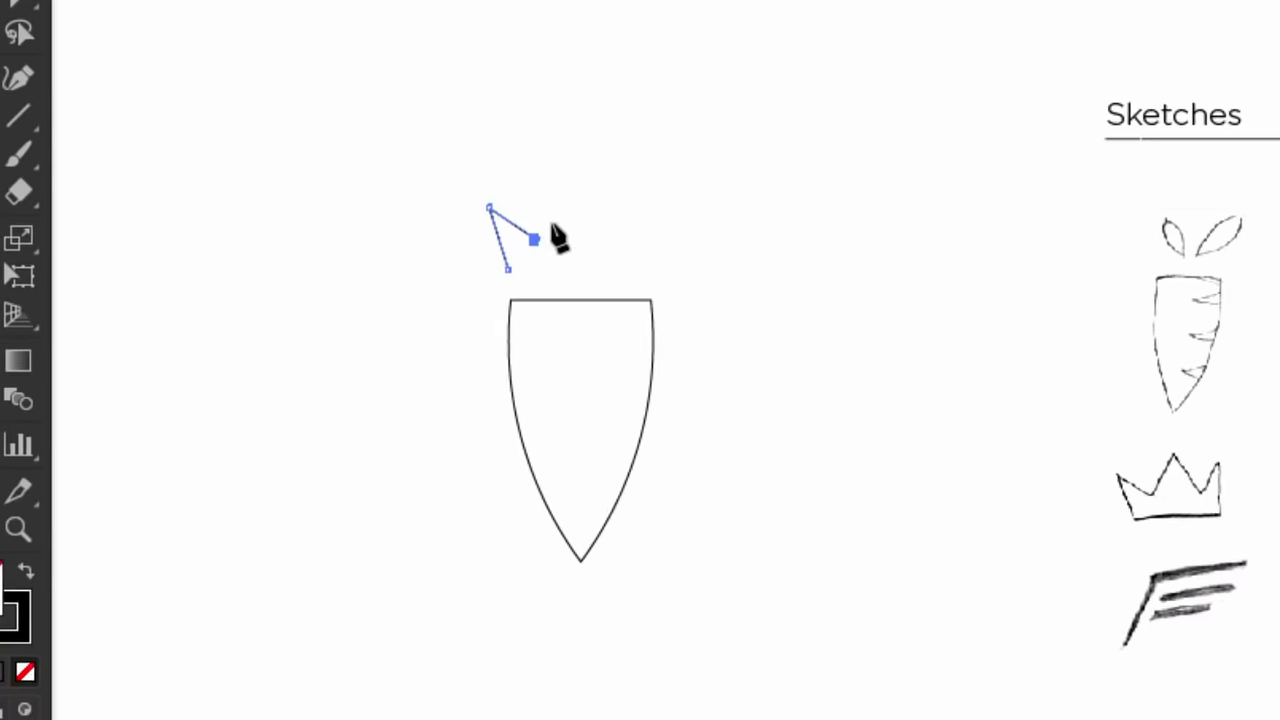
{"action": "left_click", "coordinate": [611, 152]}
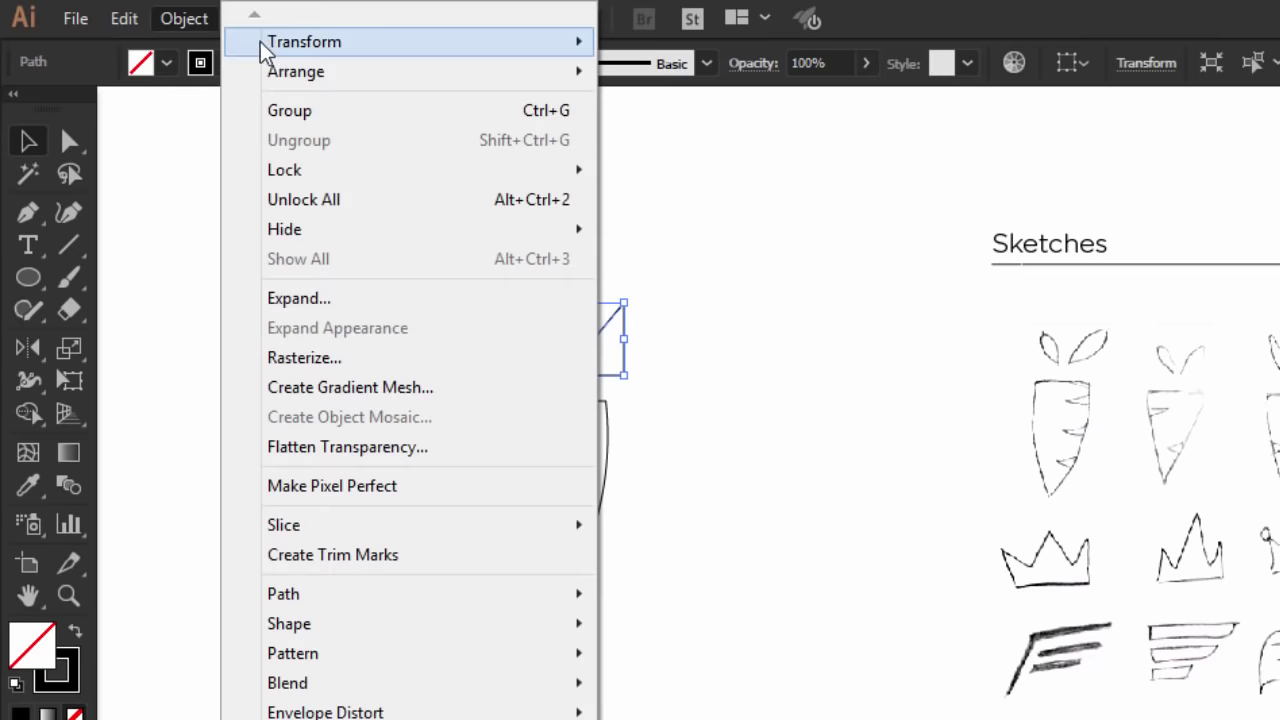
Reflect the crown copy vertically and unite both halves with Pathfinder into one crown
{"action": "mouse_move", "coordinate": [272, 50]}
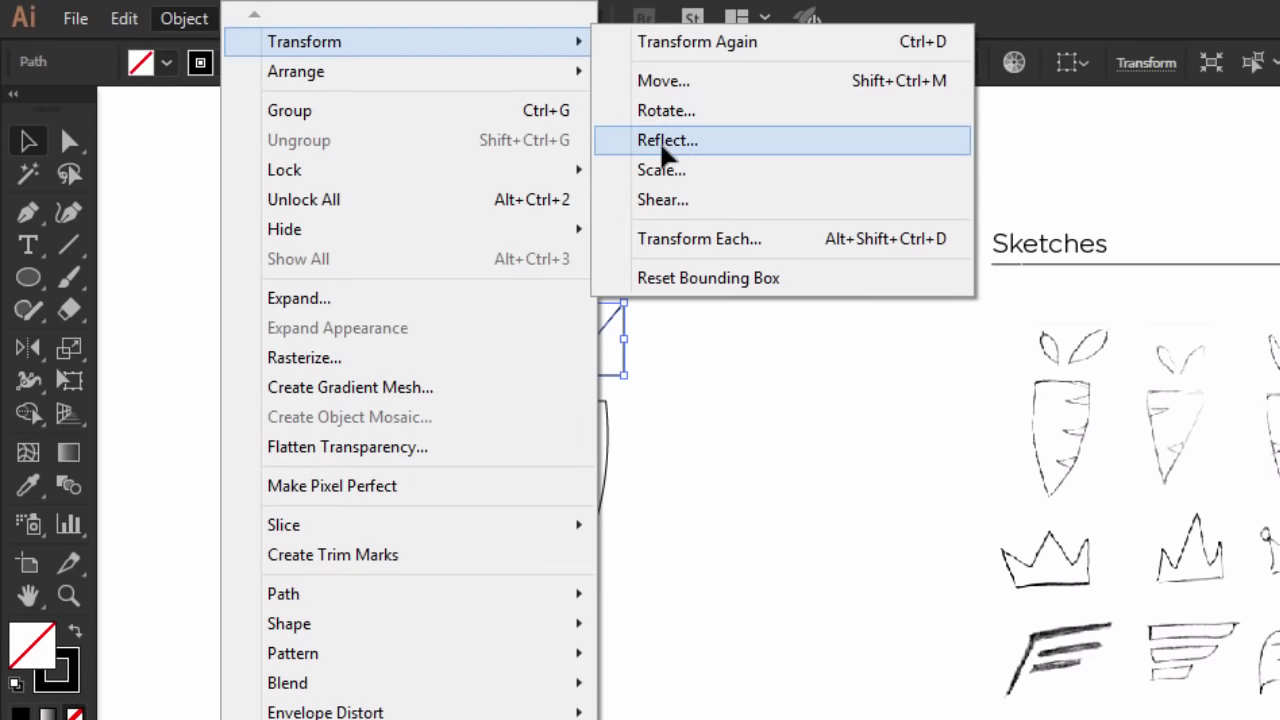
{"action": "left_click", "coordinate": [662, 147]}
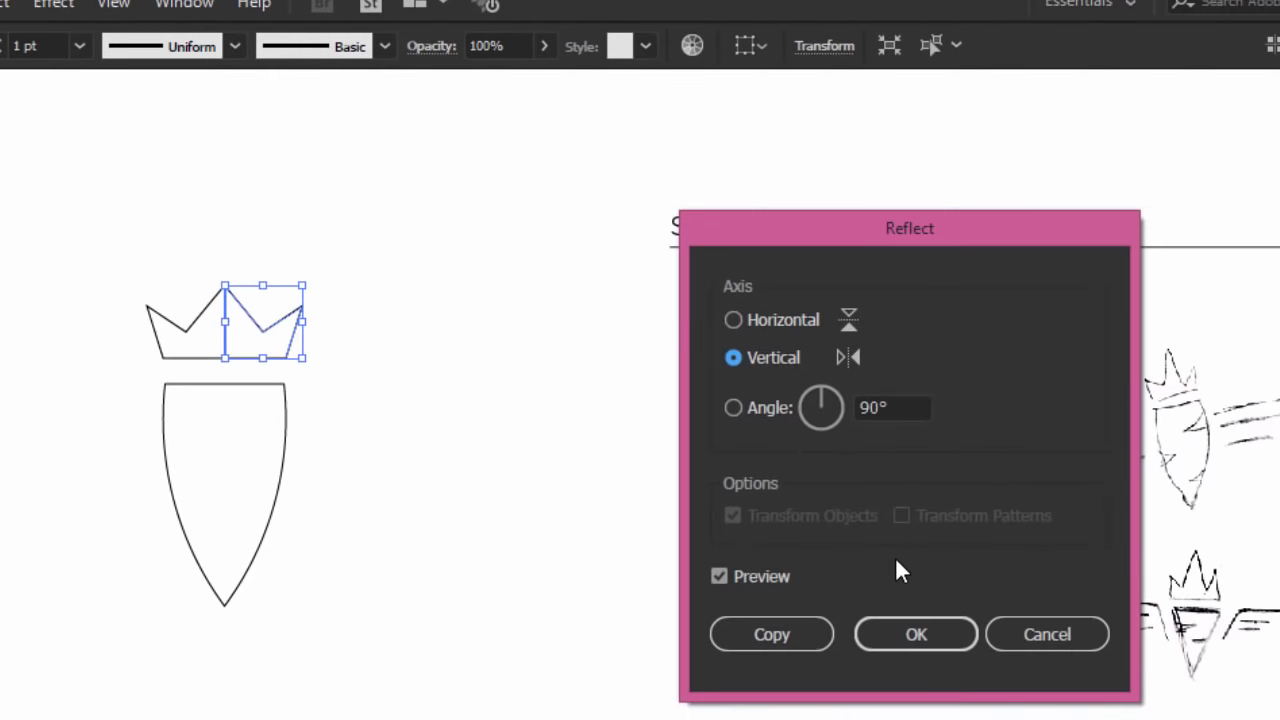
{"action": "left_click", "coordinate": [1162, 653]}
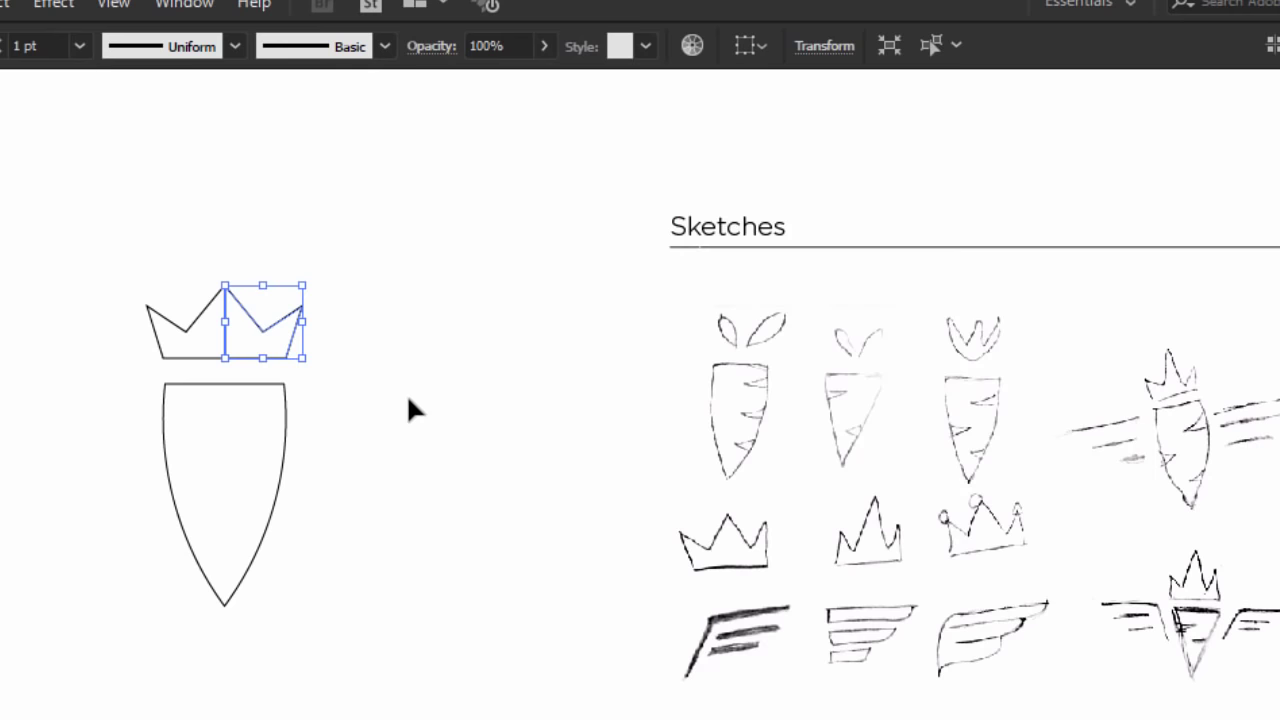
{"action": "left_click", "coordinate": [407, 386]}
{"action": "left_click_drag", "start_coordinate": [388, 294], "coordinate": [115, 339]}
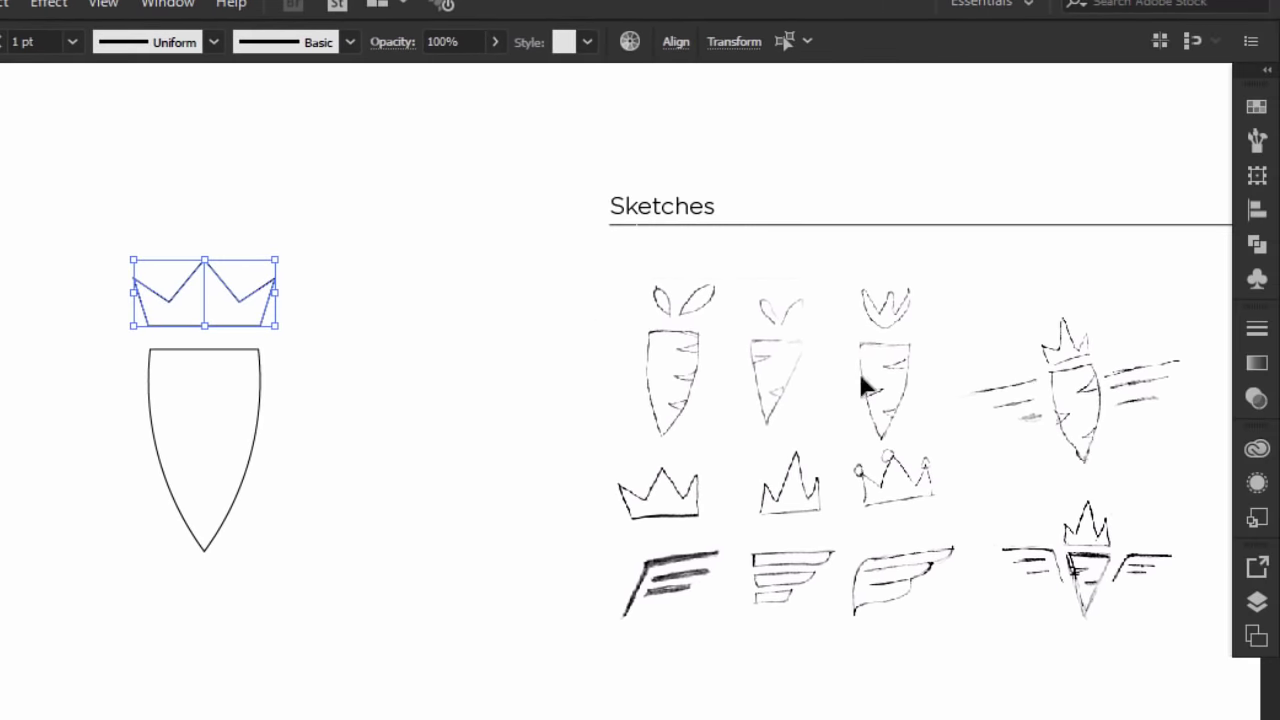
{"action": "left_click", "coordinate": [1257, 245]}
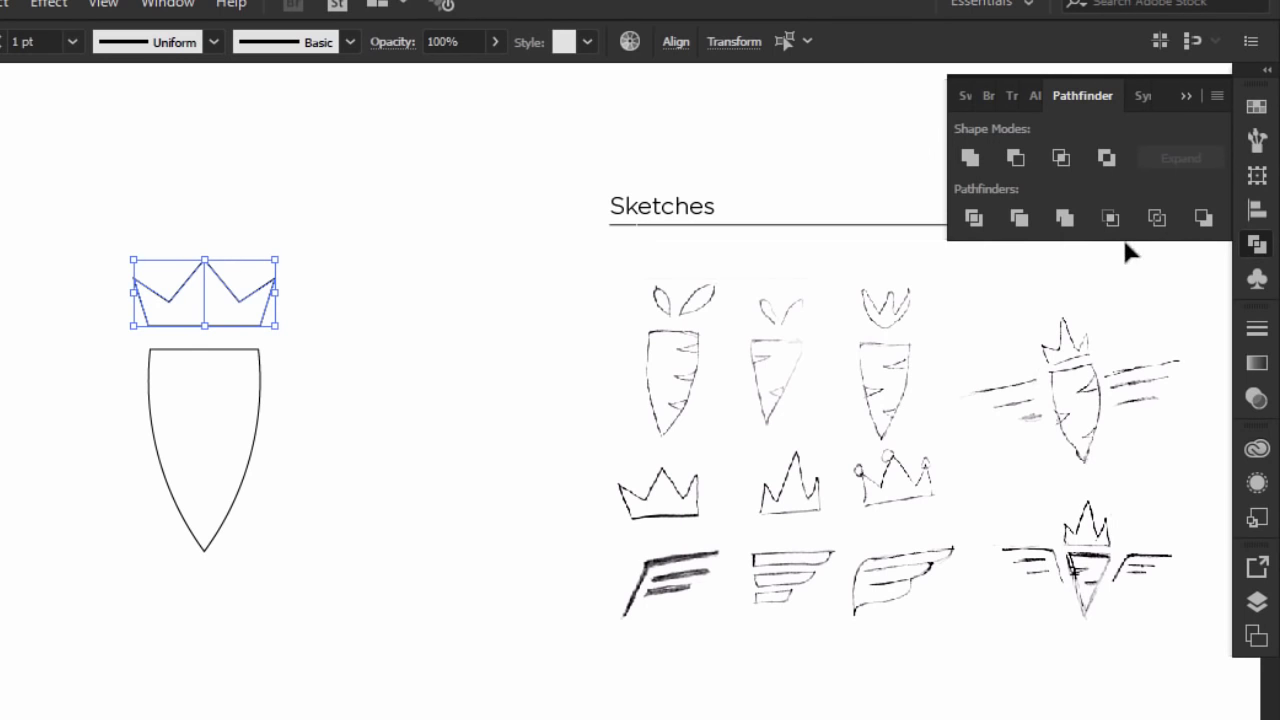
{"action": "left_click", "coordinate": [971, 160]}
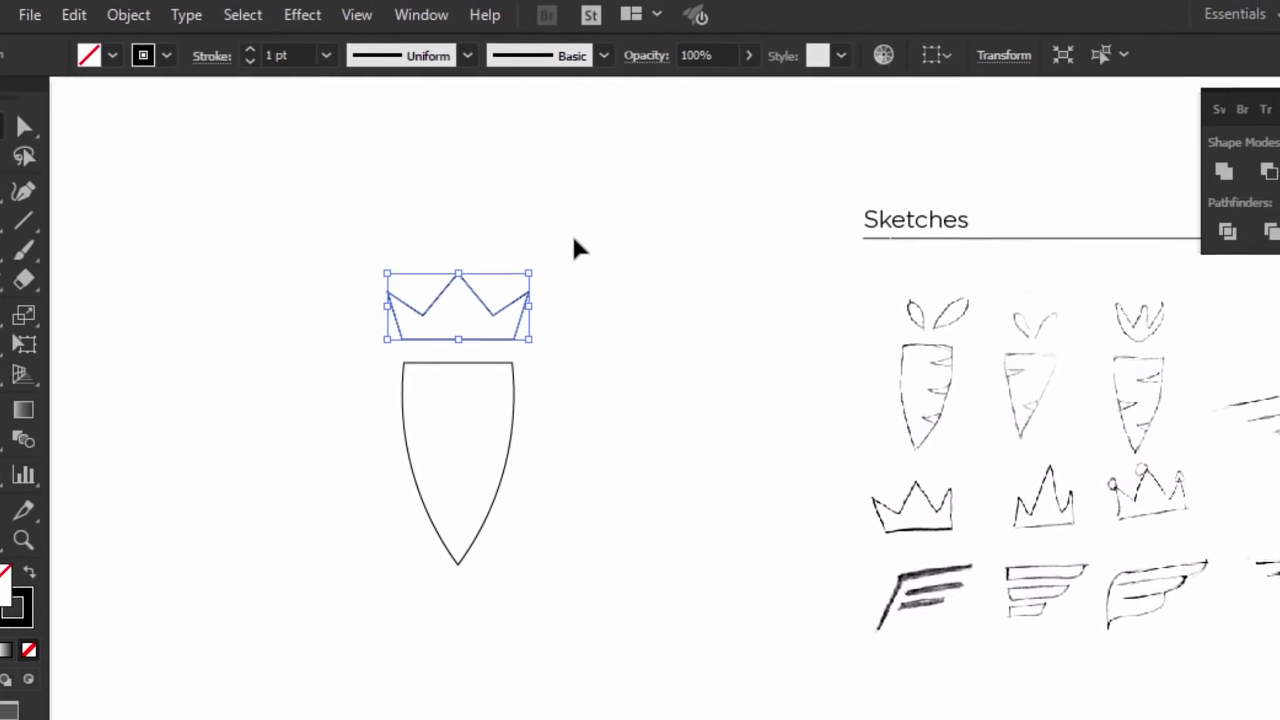
{"action": "left_click", "coordinate": [584, 250]}
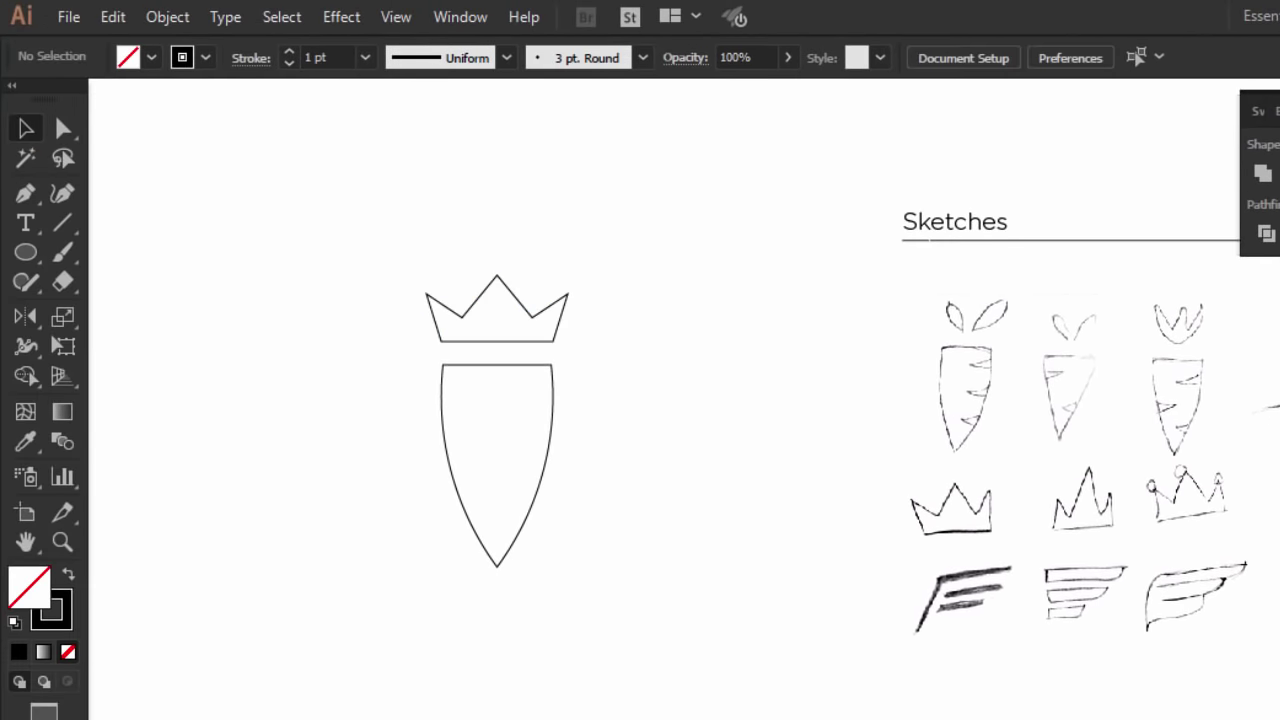
Squash the crown shorter and nudge it down toward the carrot body
{"action": "left_click", "coordinate": [530, 316]}
{"action": "left_click_drag", "start_coordinate": [497, 276], "coordinate": [500, 303]}
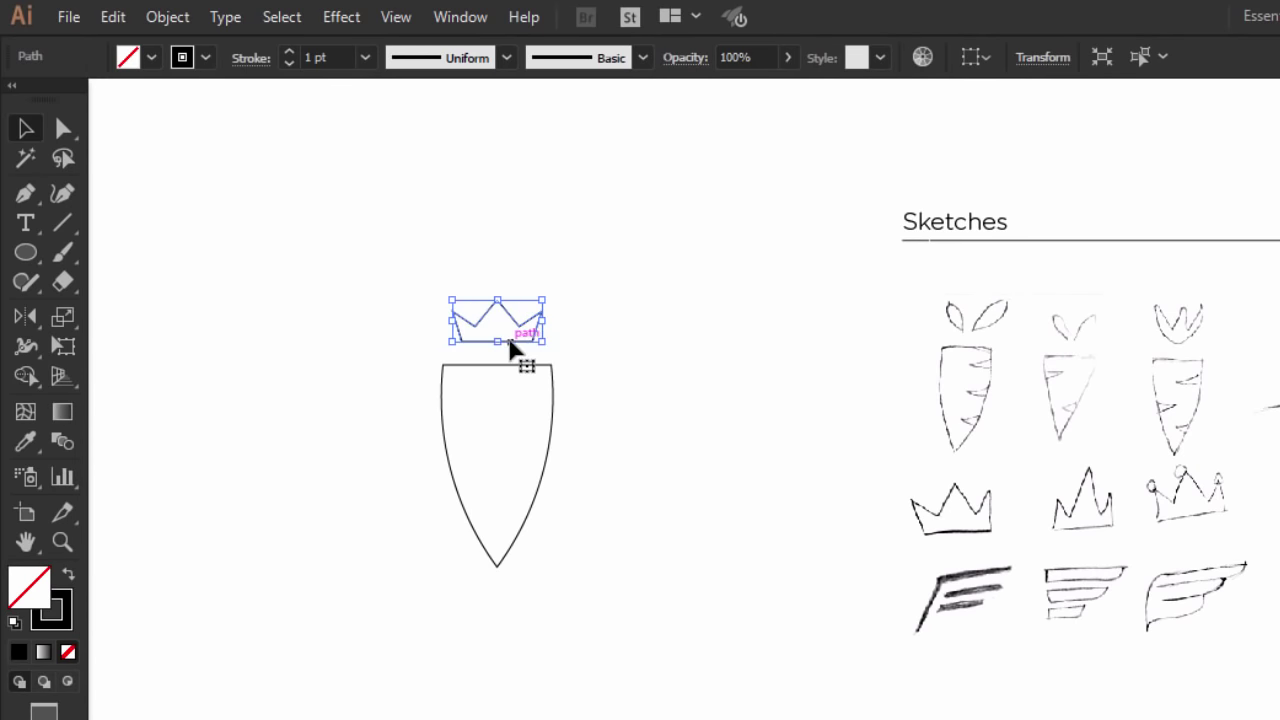
{"action": "left_click_drag", "start_coordinate": [510, 350], "coordinate": [510, 357]}
{"action": "left_click", "coordinate": [638, 330]}
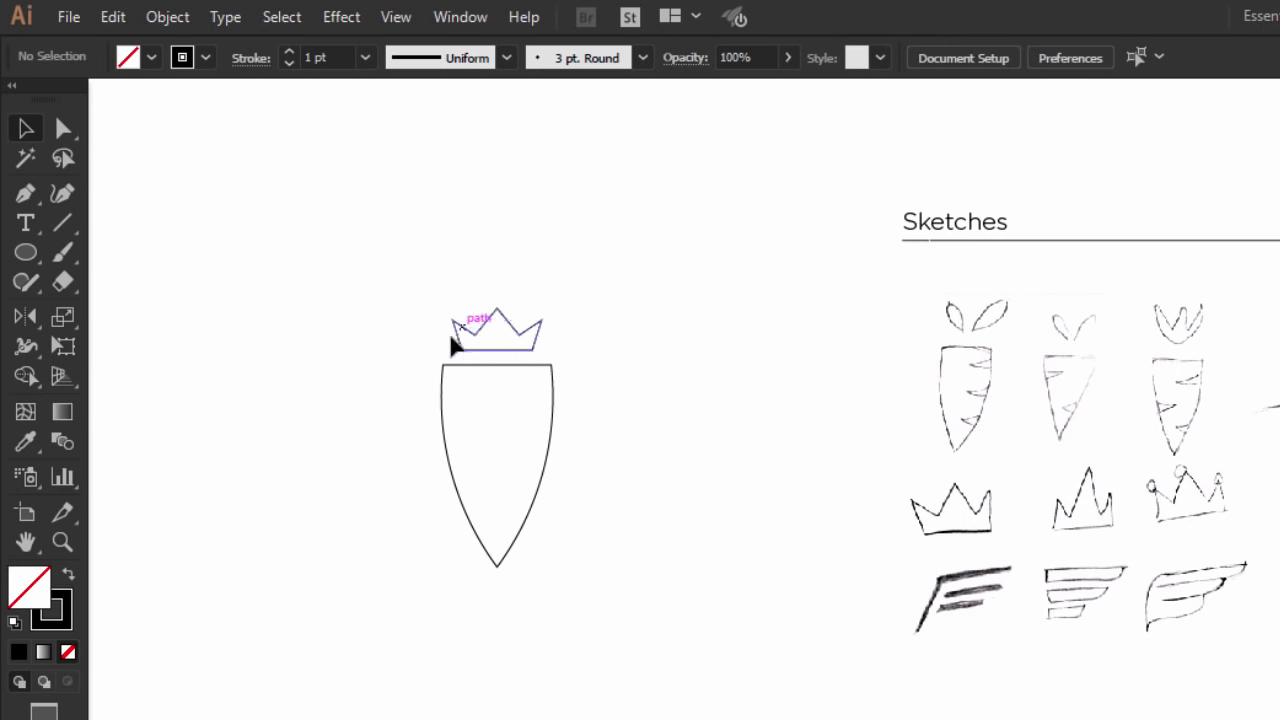
Round the carrot body's two top corners using their live-corner widgets
{"action": "left_click", "coordinate": [63, 132]}
{"action": "left_click", "coordinate": [442, 366]}
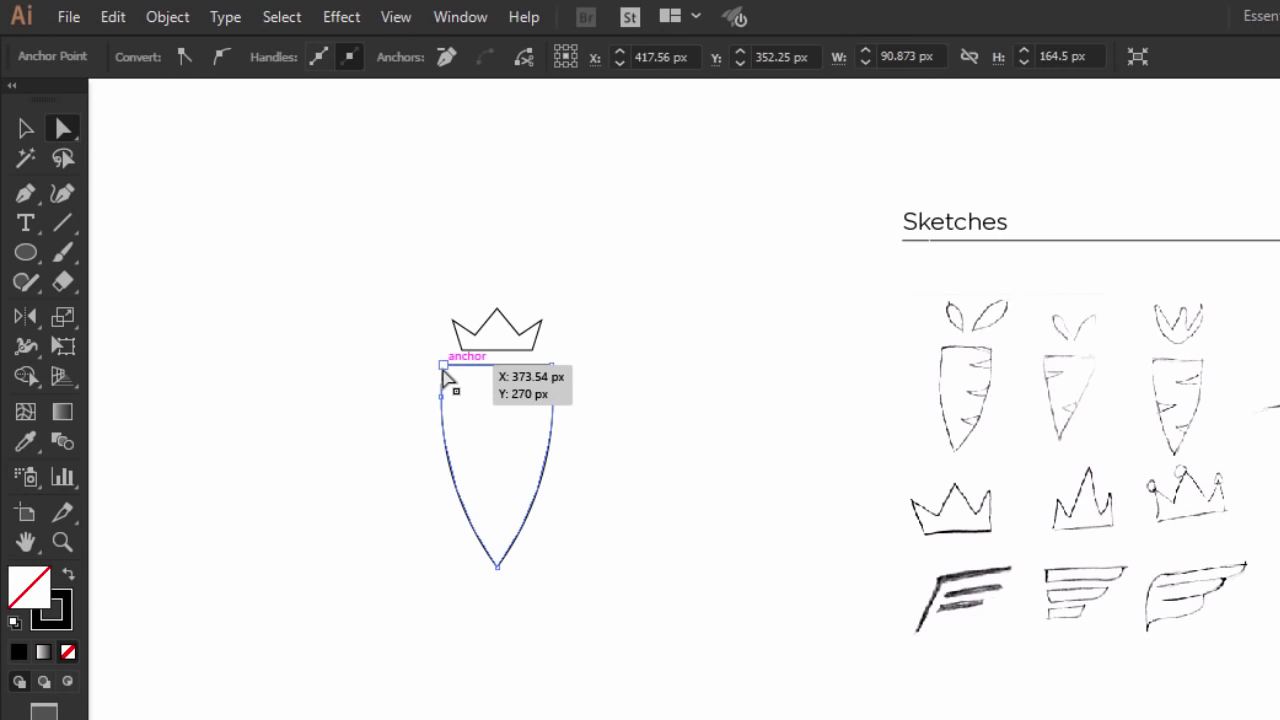
{"action": "left_click", "coordinate": [645, 305], "text": "shift"}
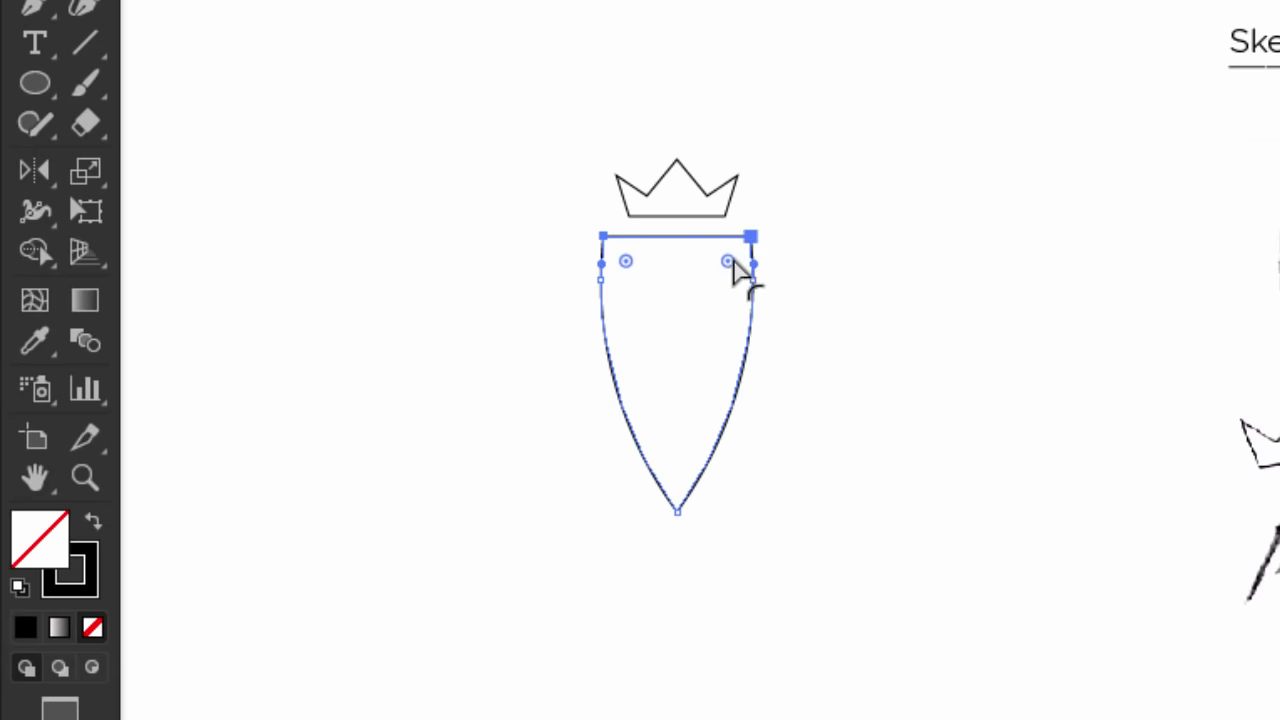
{"action": "left_click_drag", "start_coordinate": [636, 339], "coordinate": [622, 344]}
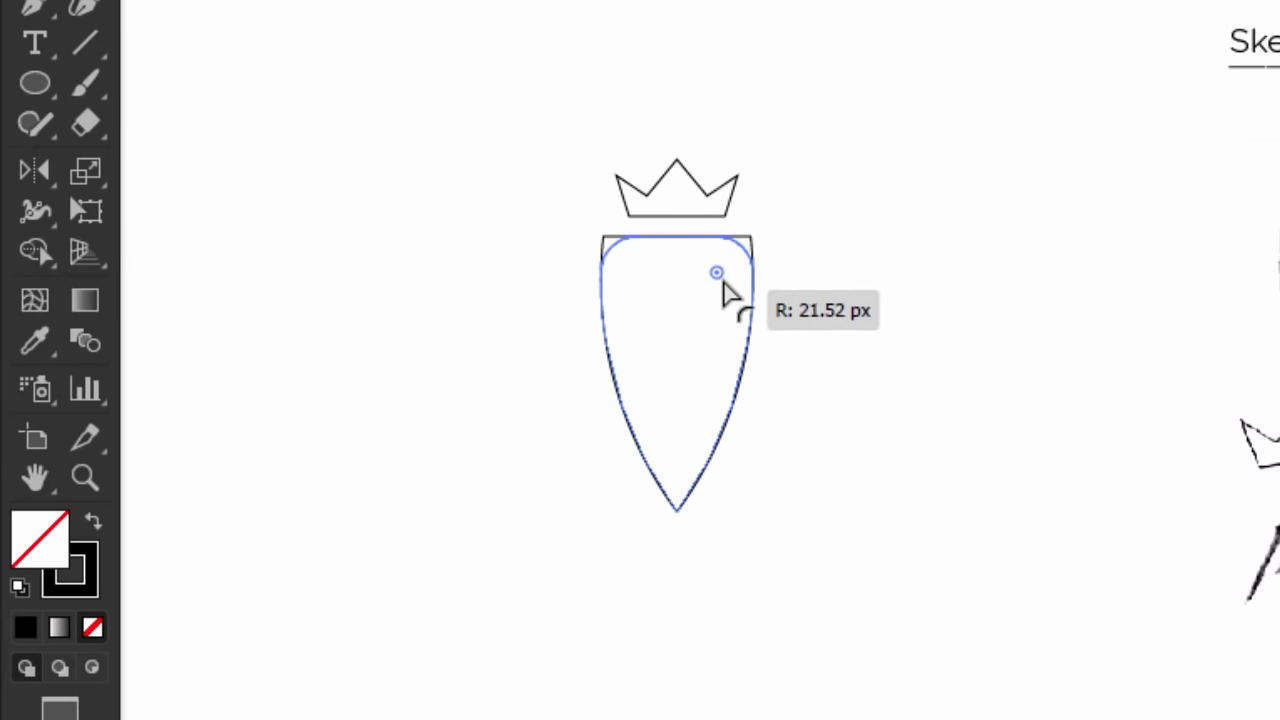
{"action": "left_click_drag", "start_coordinate": [723, 283], "coordinate": [729, 290]}
{"action": "left_click", "coordinate": [842, 240]}
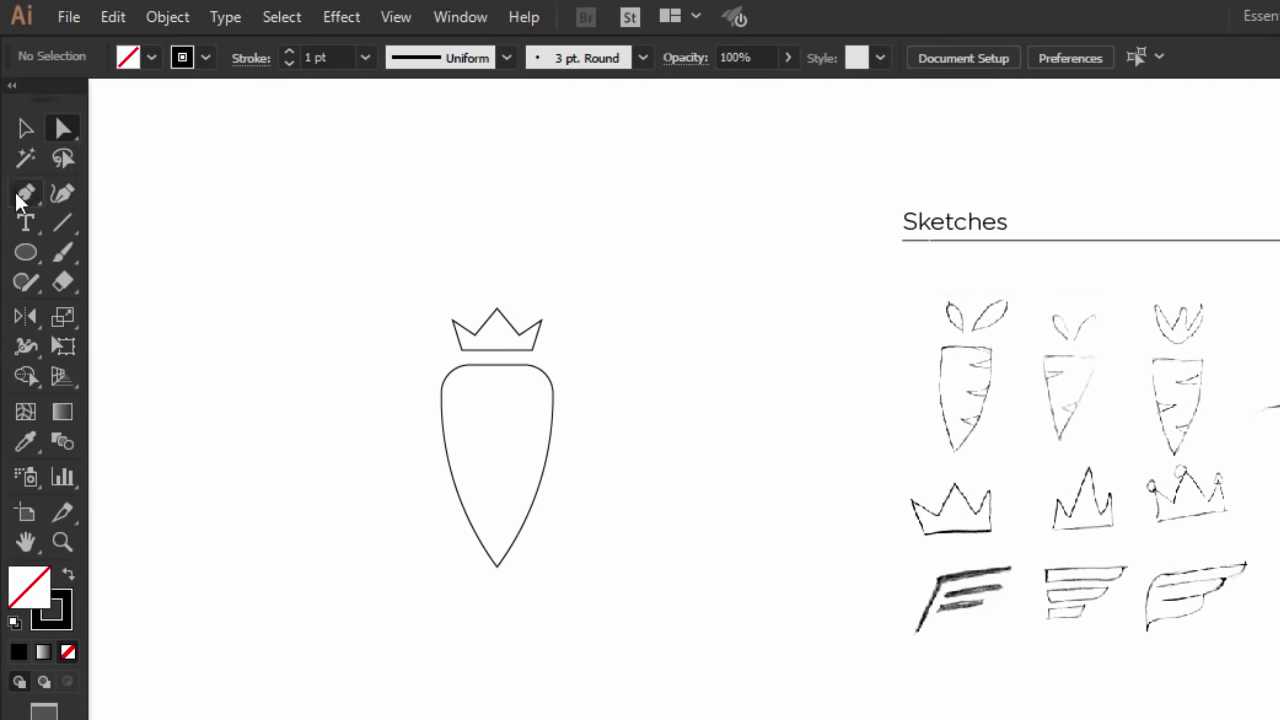
{"action": "left_click_drag", "start_coordinate": [24, 256], "coordinate": [90, 252]}
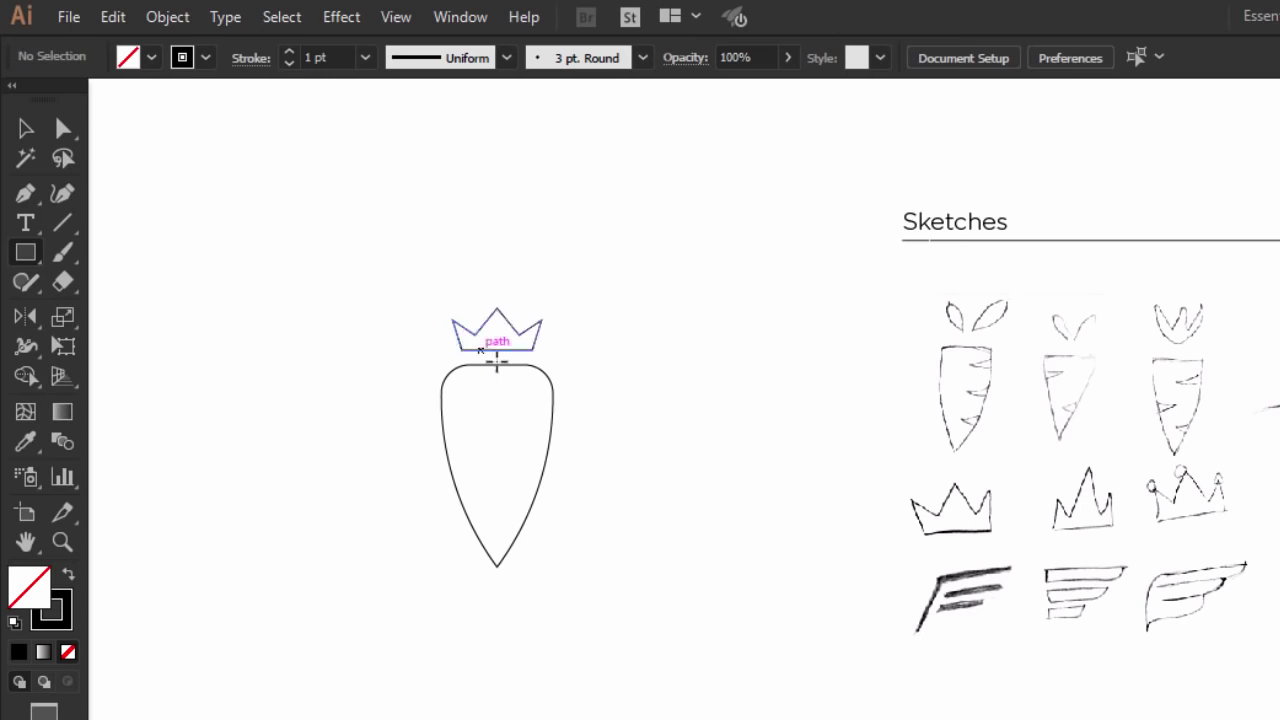
Draw the first thin wing bar to the right of the carrot body
{"action": "left_click_drag", "start_coordinate": [568, 397], "coordinate": [678, 413]}
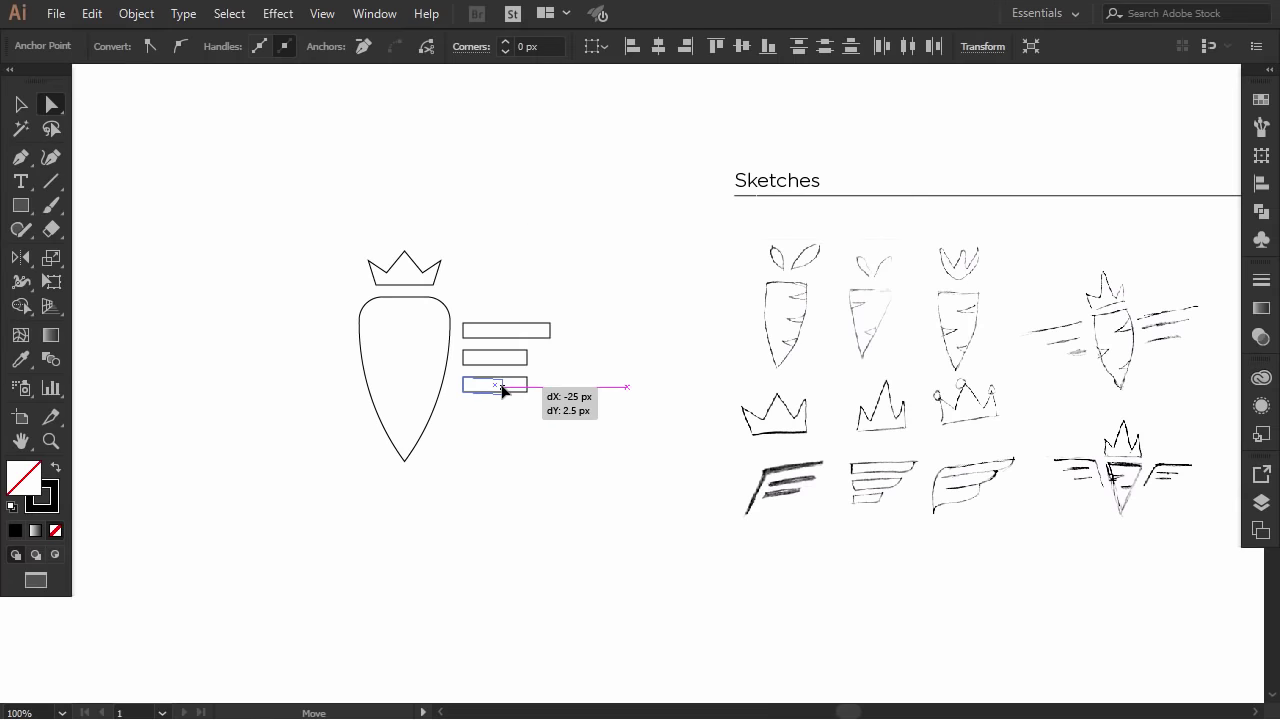
Shorten the bottom bar and round the right ends of all three wing bars
{"action": "left_click_drag", "start_coordinate": [503, 390], "coordinate": [505, 389]}
{"action": "left_click", "coordinate": [513, 437]}
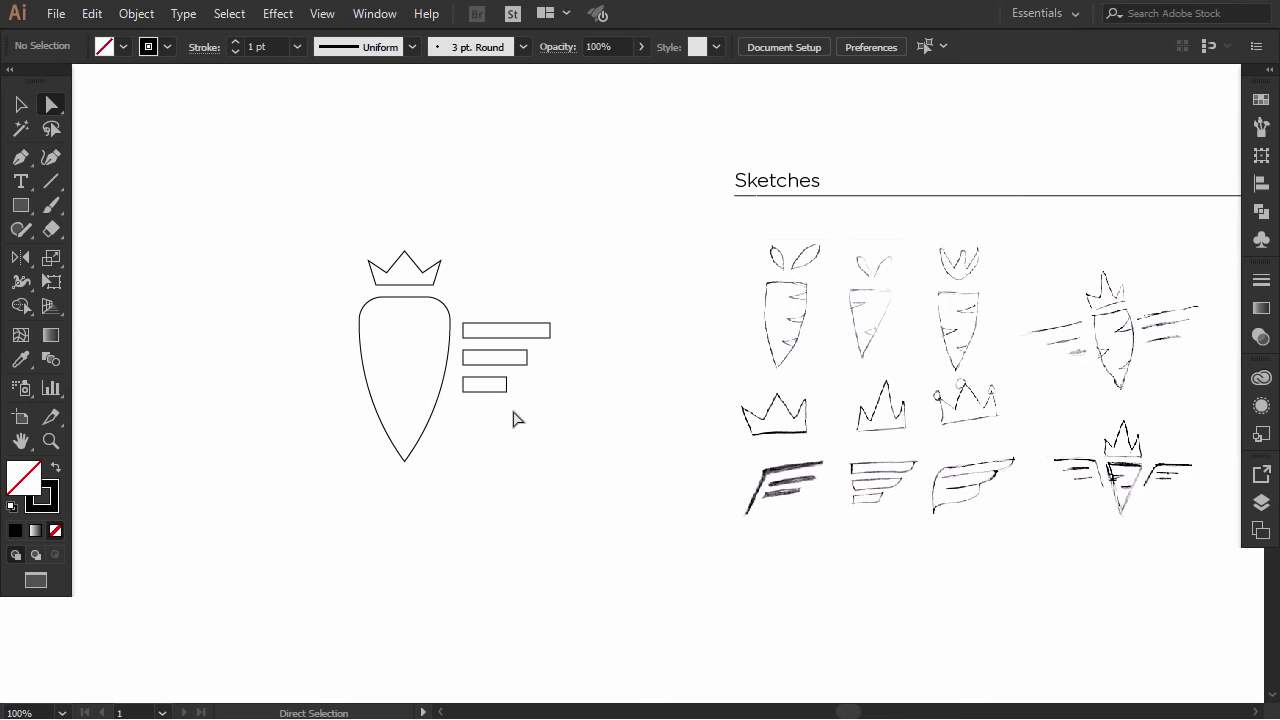
{"action": "left_click", "coordinate": [504, 389]}
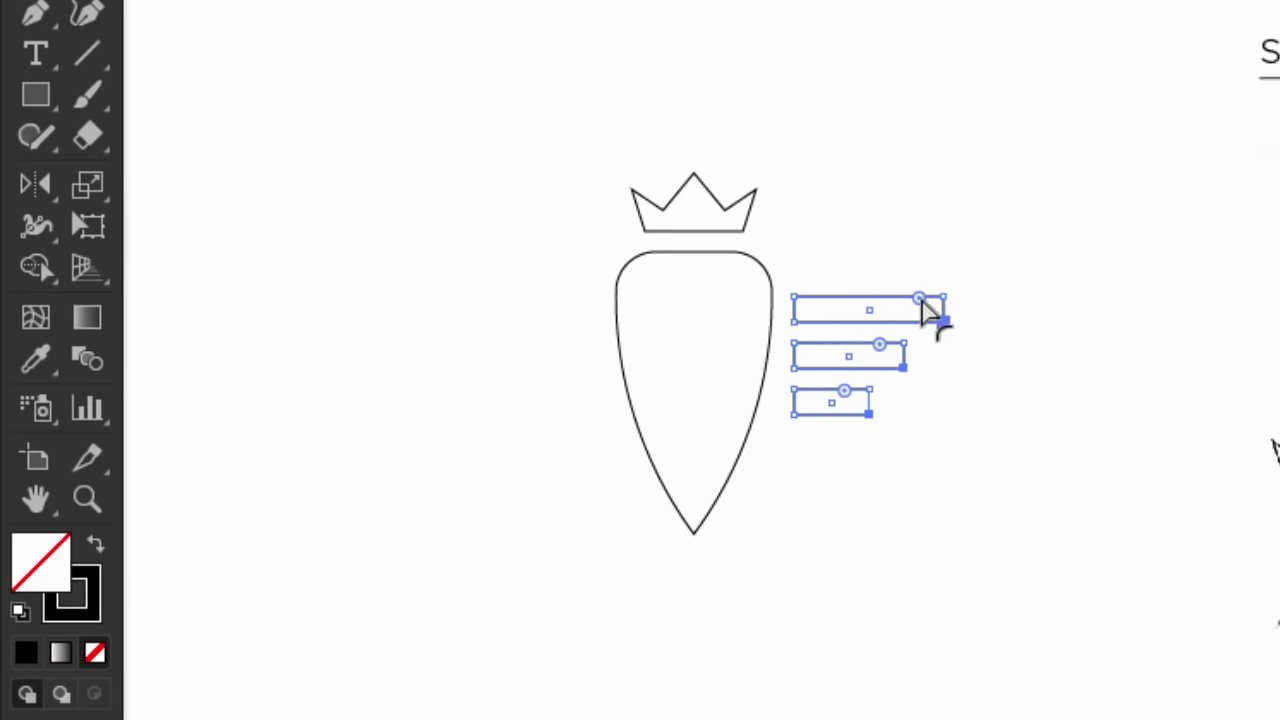
{"action": "left_click_drag", "start_coordinate": [920, 298], "coordinate": [830, 133]}
{"action": "left_click", "coordinate": [832, 140]}
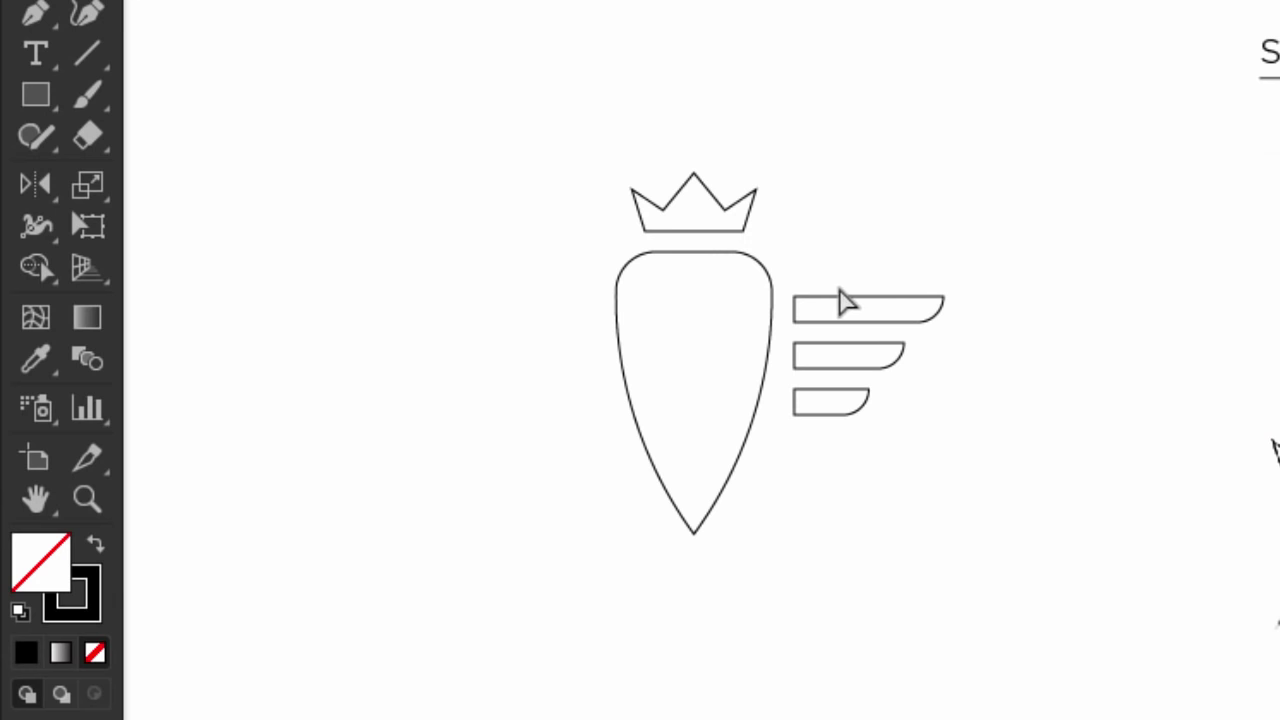
Stretch the bars' left ends so they meet the carrot's right edge
{"action": "left_click_drag", "start_coordinate": [815, 330], "coordinate": [808, 423]}
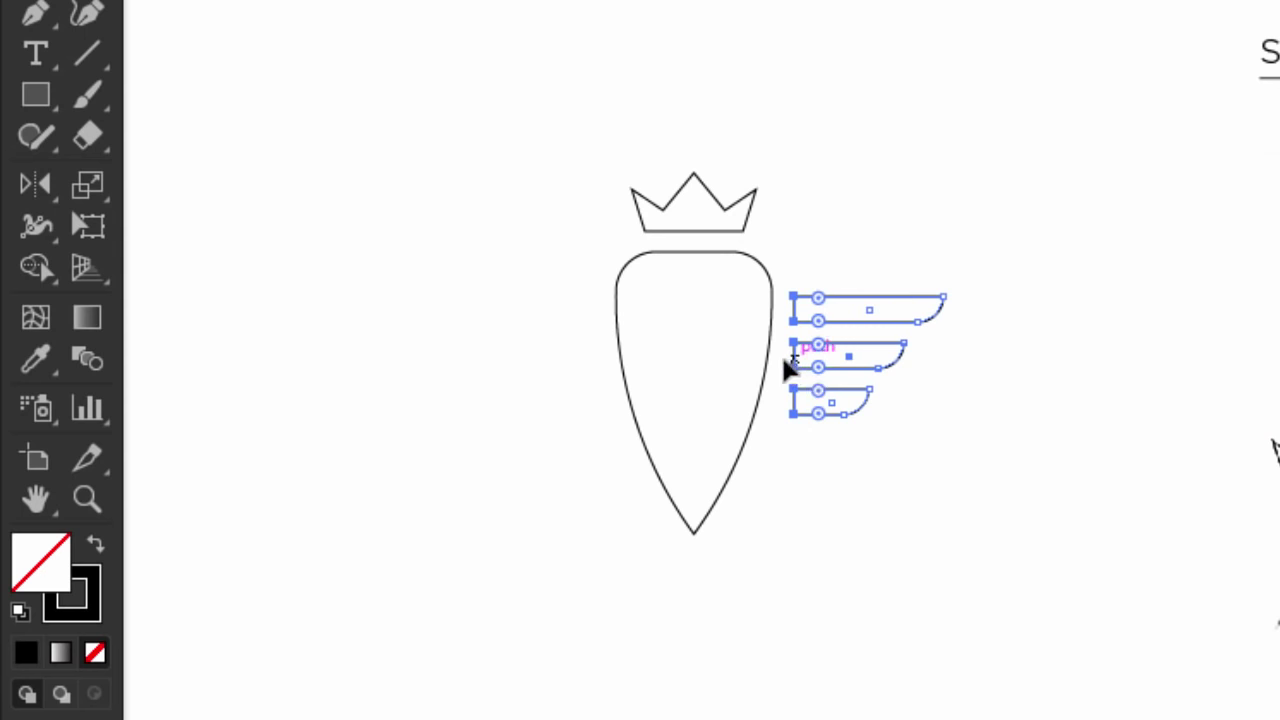
{"action": "left_click_drag", "start_coordinate": [787, 368], "coordinate": [780, 366]}
{"action": "key", "text": "v"}
{"action": "left_click", "coordinate": [288, 146]}
Trim the wing bars' inner ends with Shape Builder, using an offset carrot copy to leave a curved gap
{"action": "left_click_drag", "start_coordinate": [752, 437], "coordinate": [766, 440]}
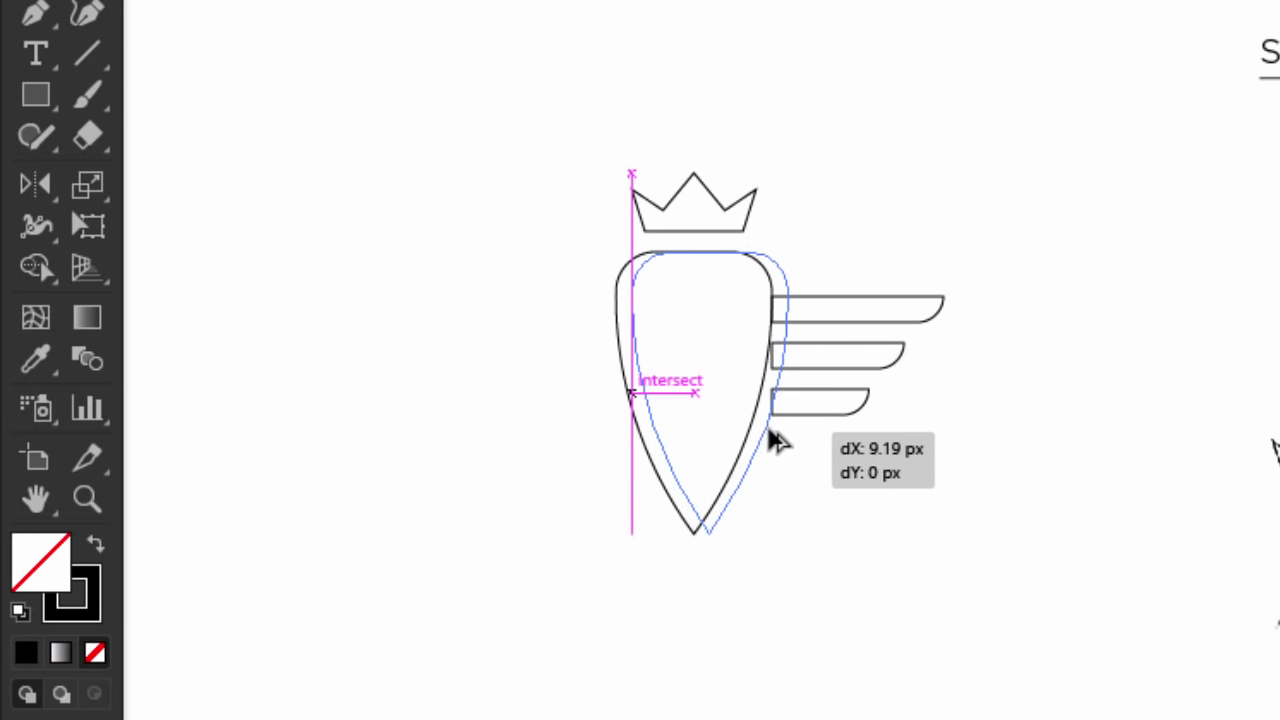
{"action": "left_click_drag", "start_coordinate": [770, 432], "coordinate": [767, 430]}
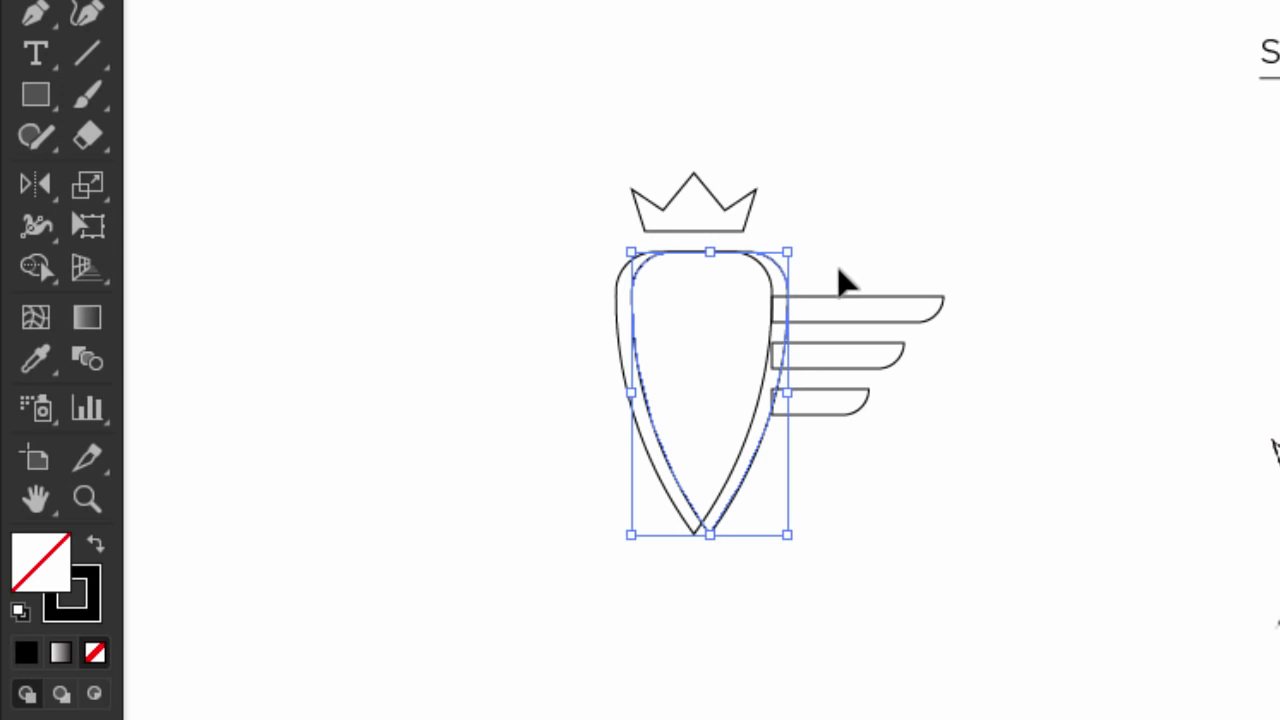
{"action": "left_click", "coordinate": [780, 407], "text": "shift"}
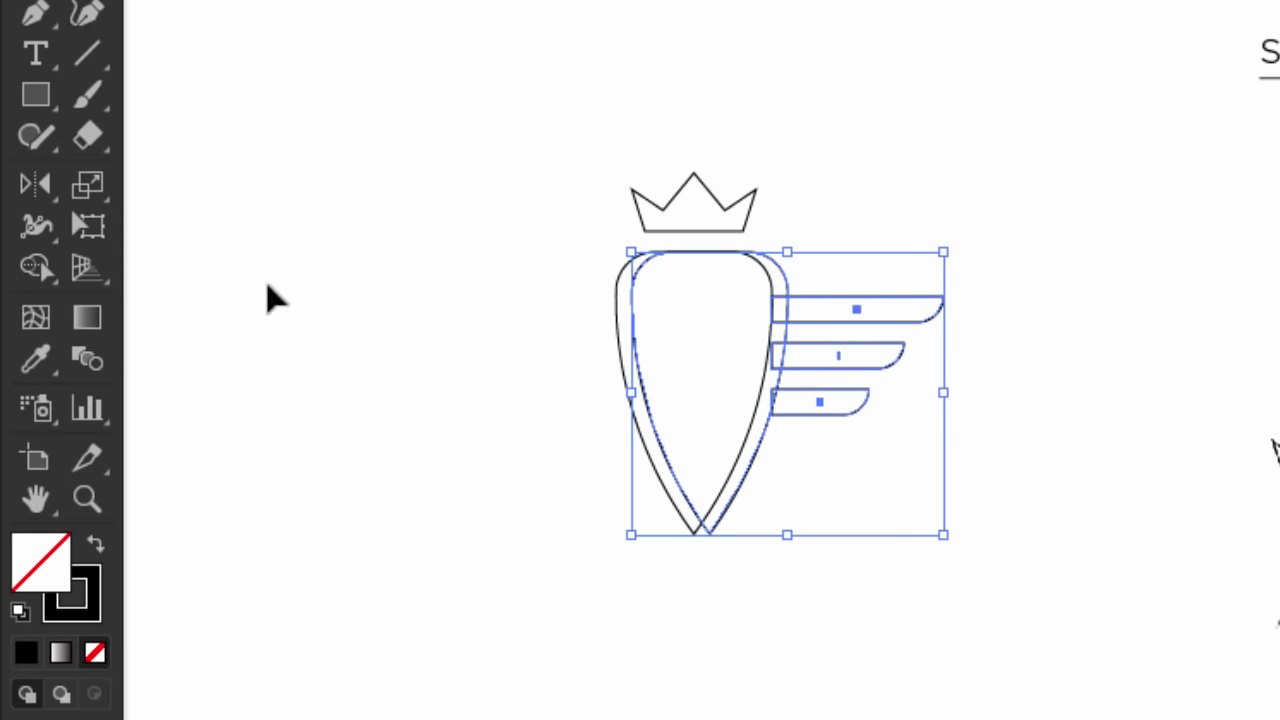
{"action": "left_click", "coordinate": [30, 268]}
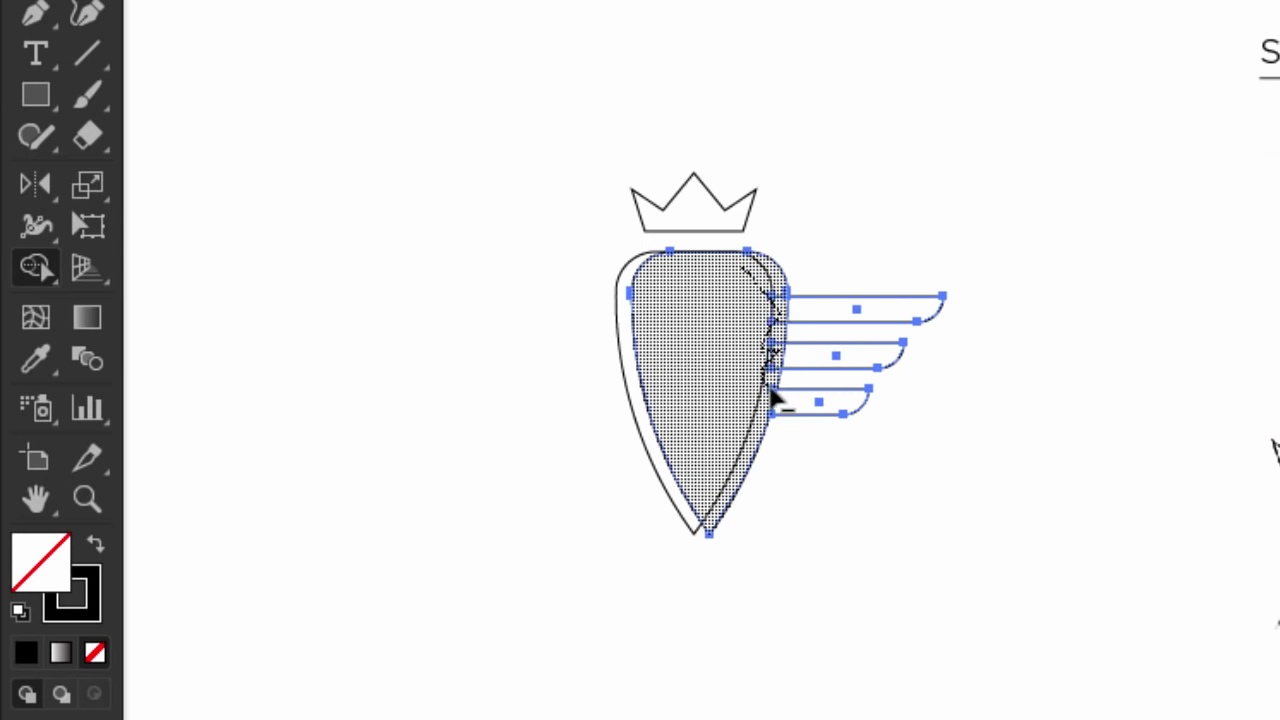
{"action": "left_click", "coordinate": [770, 410]}
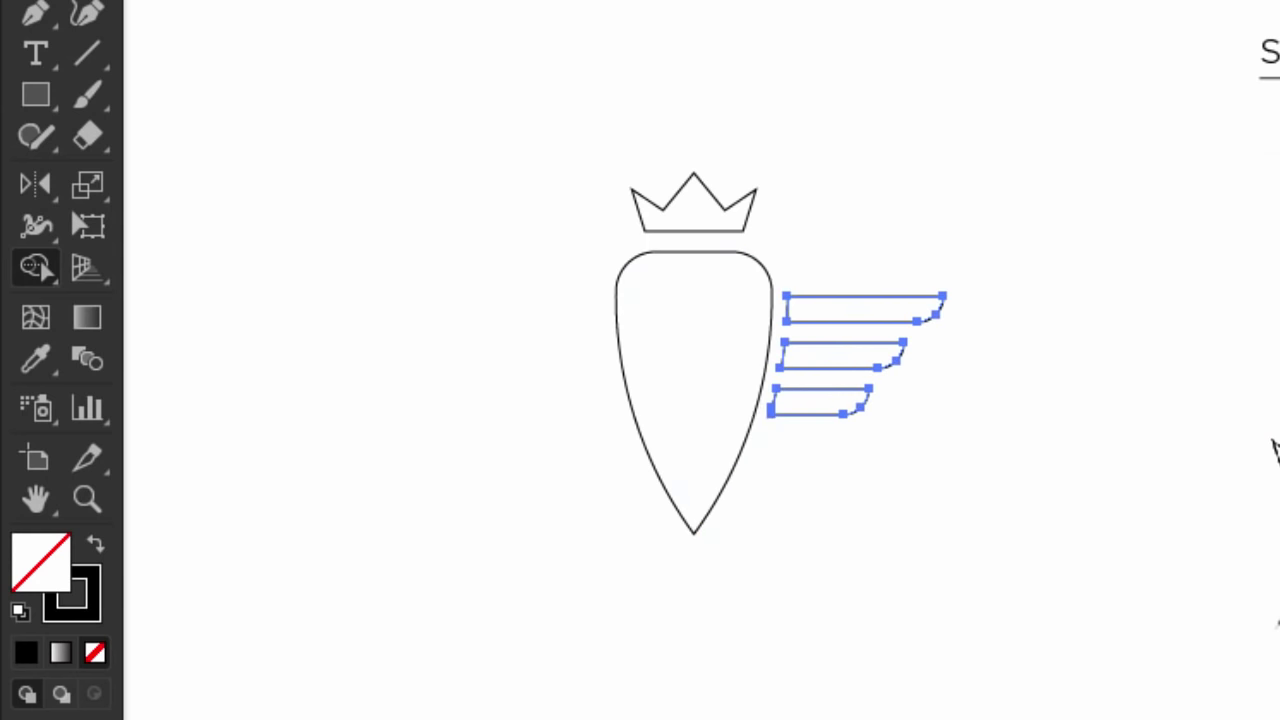
Duplicate the three wing bars to the carrot's left side
{"action": "key", "text": "v"}
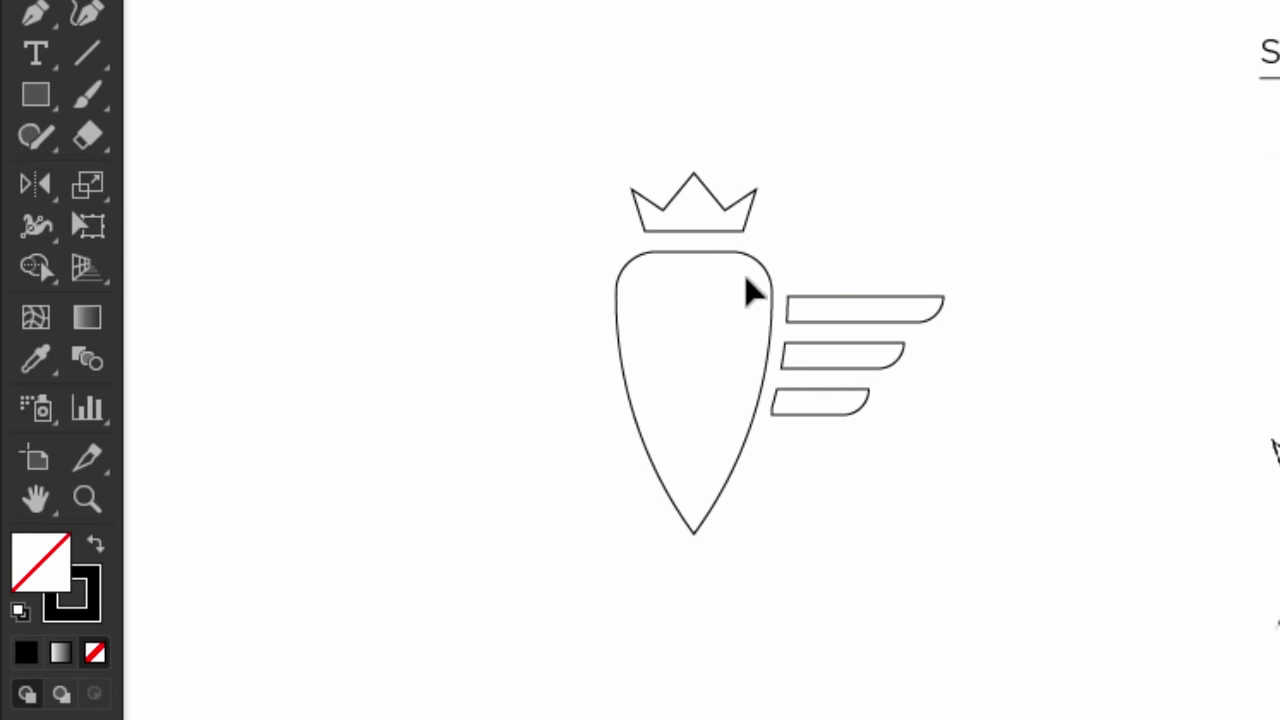
{"action": "left_click_drag", "start_coordinate": [884, 412], "coordinate": [826, 480]}
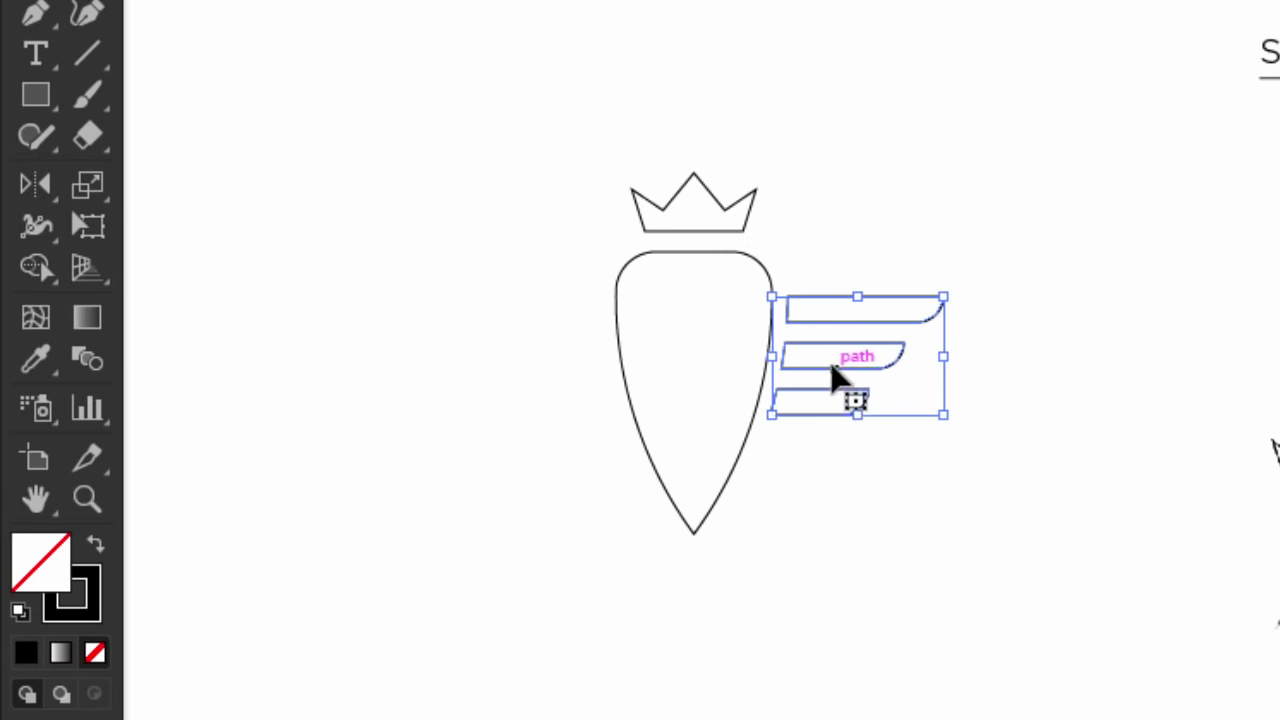
{"action": "left_click_drag", "start_coordinate": [840, 375], "coordinate": [545, 372]}
Reflect the wing copy horizontally and position it left of the carrot to mirror the right wing
{"action": "key", "text": "alt+o"}
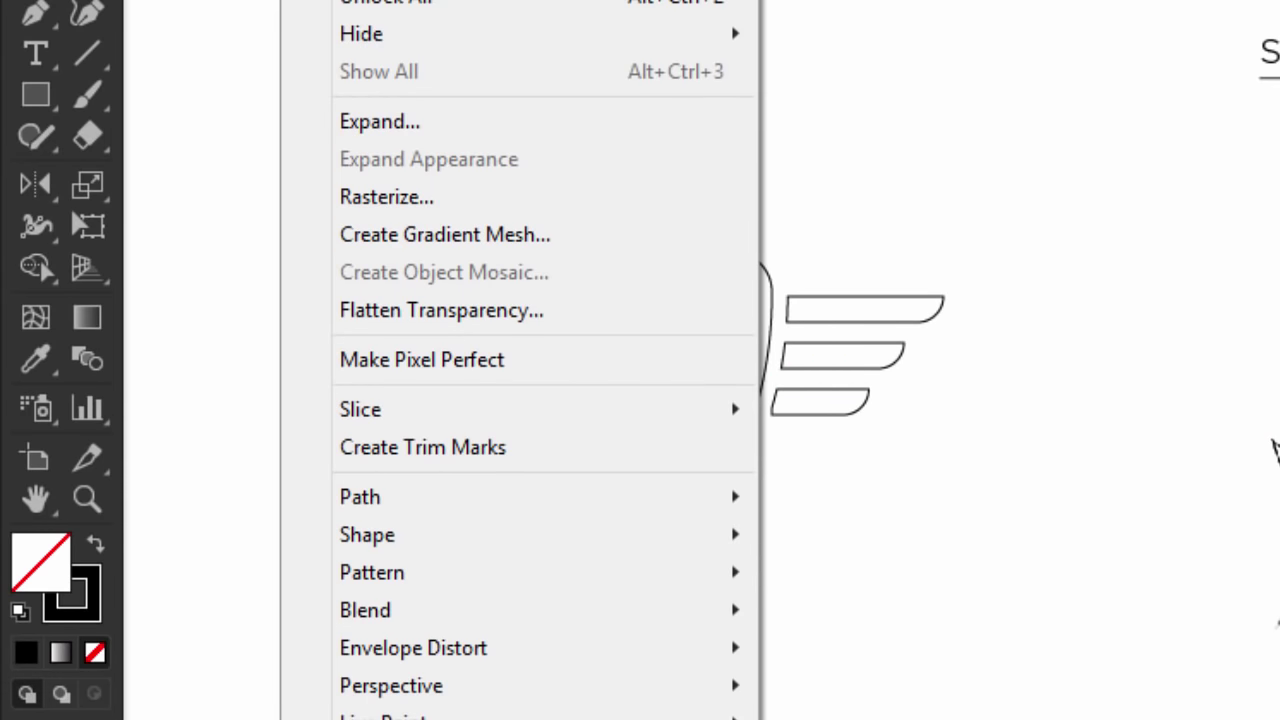
{"action": "key", "text": "t"}
{"action": "key", "text": "Escape"}
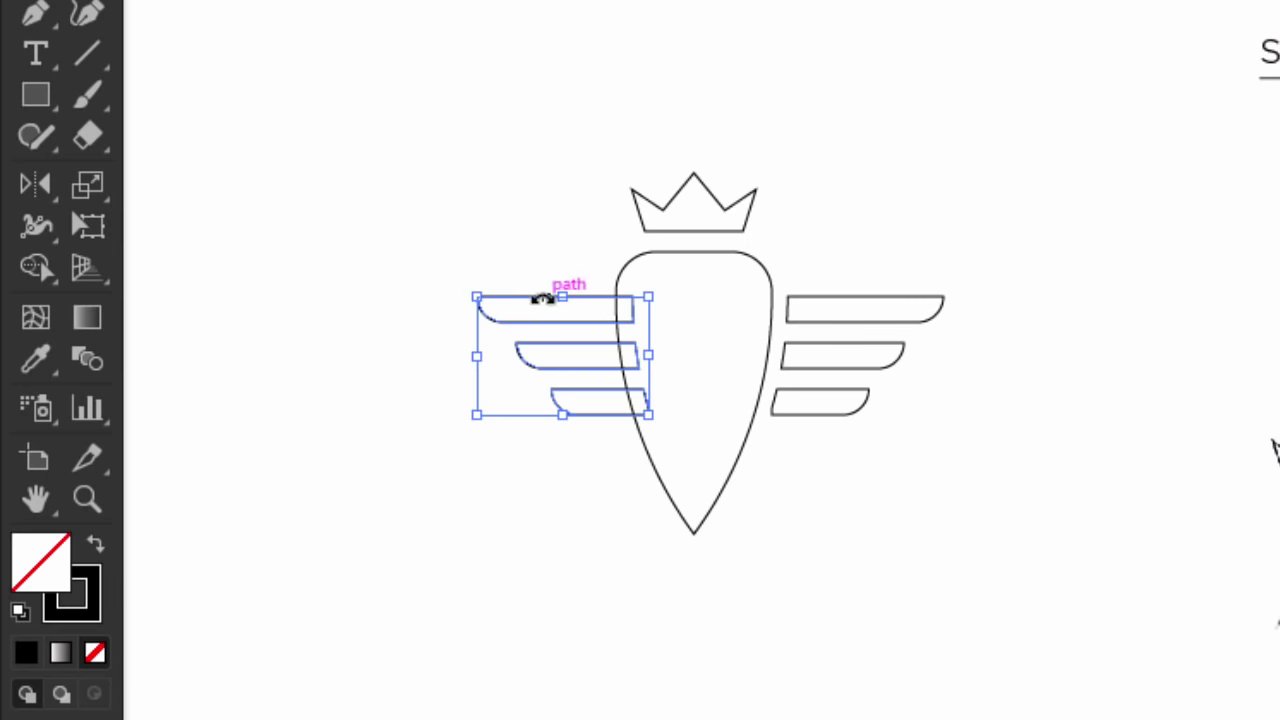
{"action": "left_click_drag", "start_coordinate": [538, 310], "coordinate": [506, 306]}
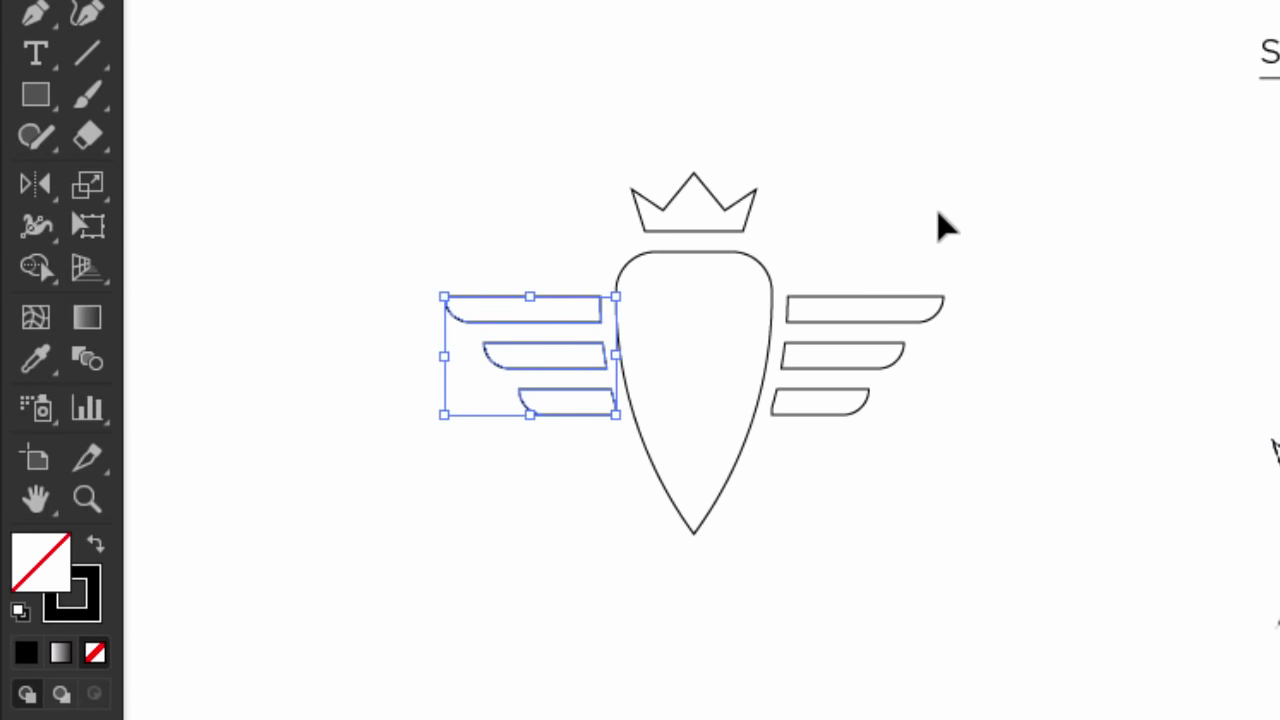
{"action": "left_click_drag", "start_coordinate": [403, 251], "coordinate": [537, 486]}
{"action": "left_click", "coordinate": [331, 442]}
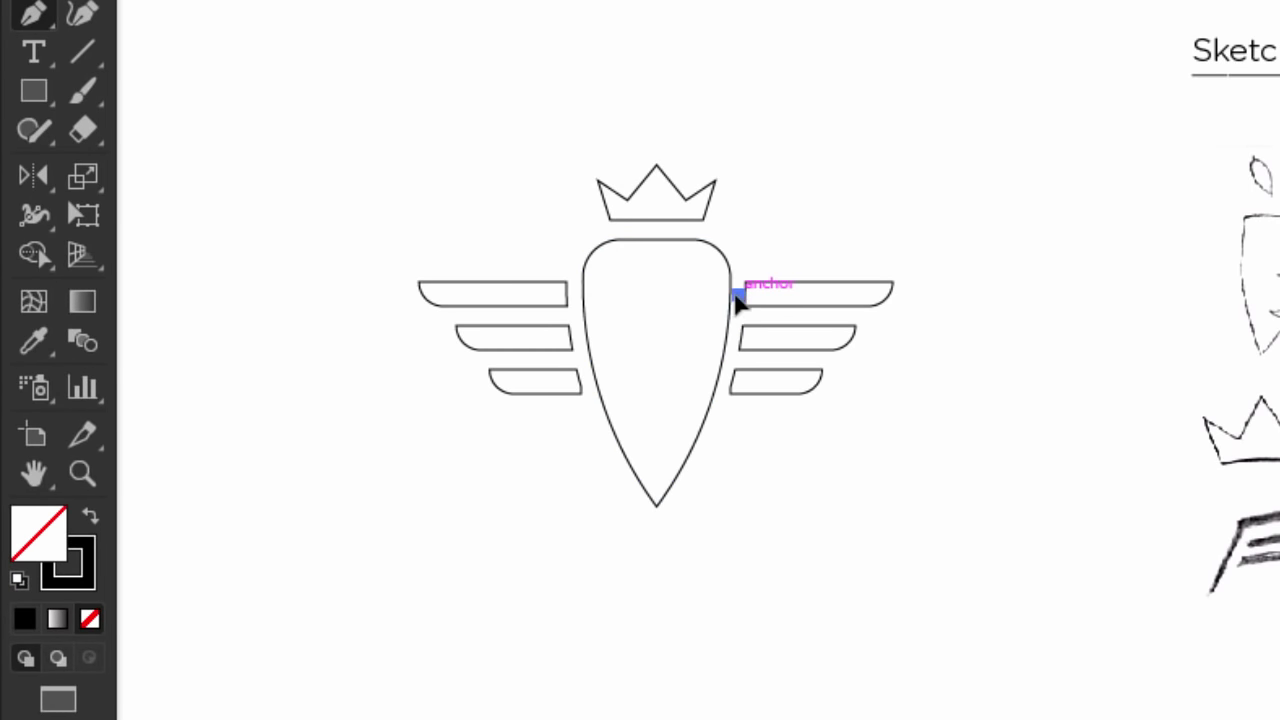
Draw a short horizontal line into the carrot's upper right and give it a 10 pt stroke
{"action": "left_click", "coordinate": [737, 293]}
{"action": "left_click", "coordinate": [645, 294]}
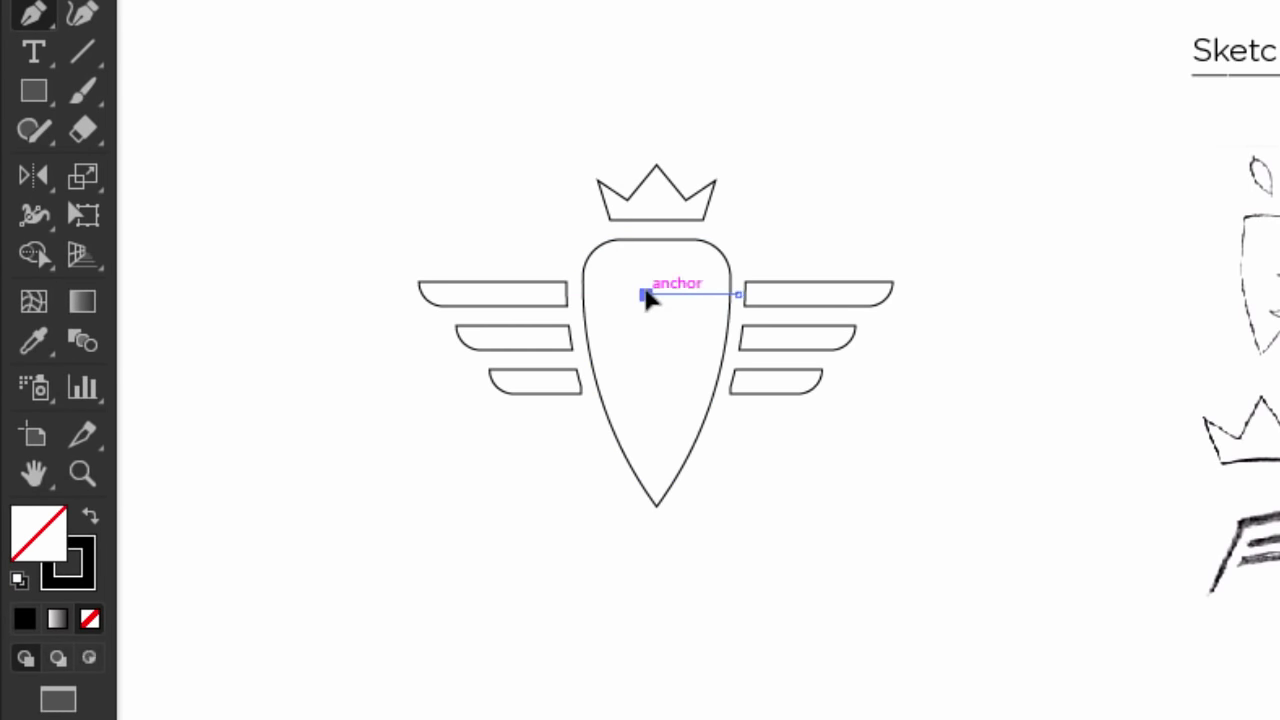
{"action": "key", "text": "v"}
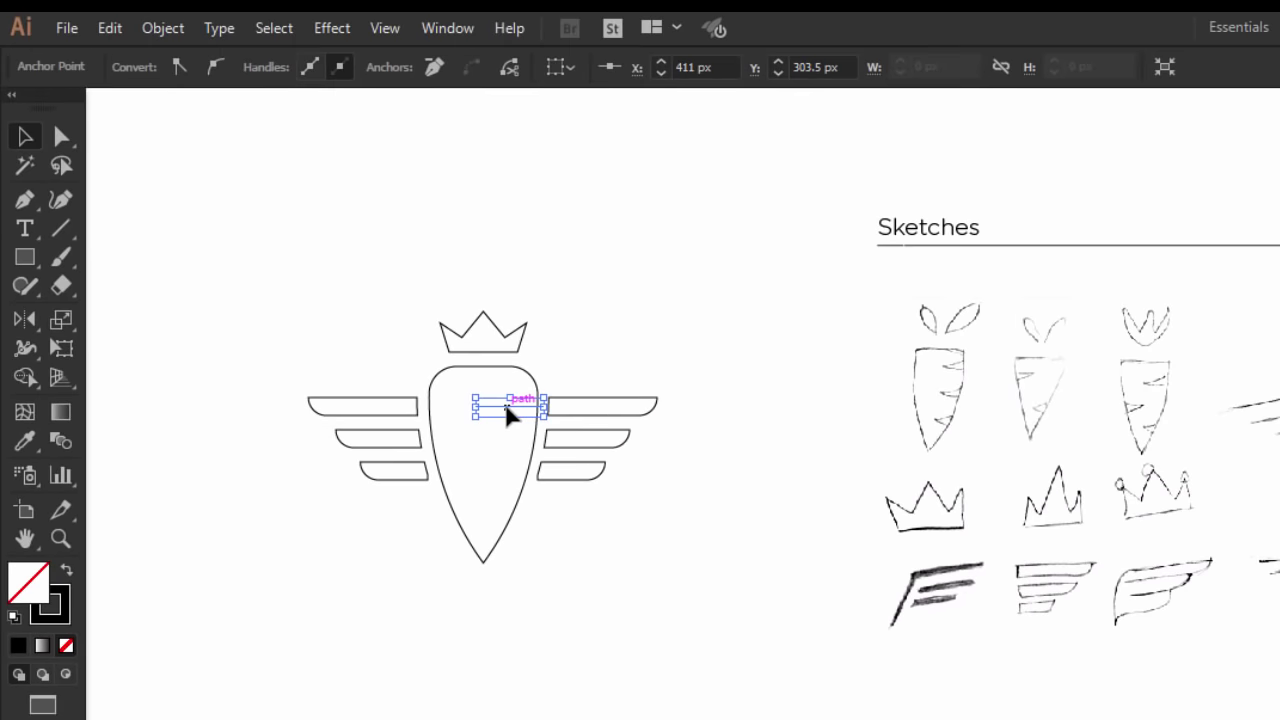
{"action": "left_click", "coordinate": [510, 415]}
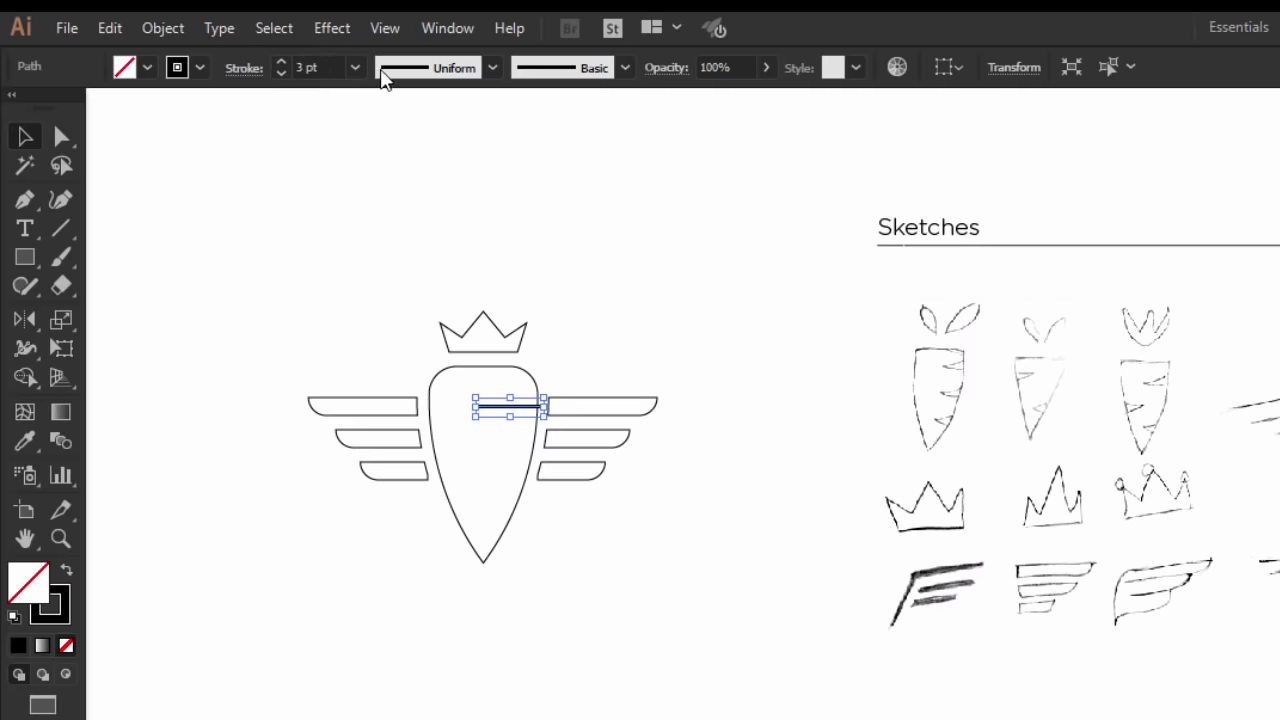
{"action": "left_click", "coordinate": [355, 67]}
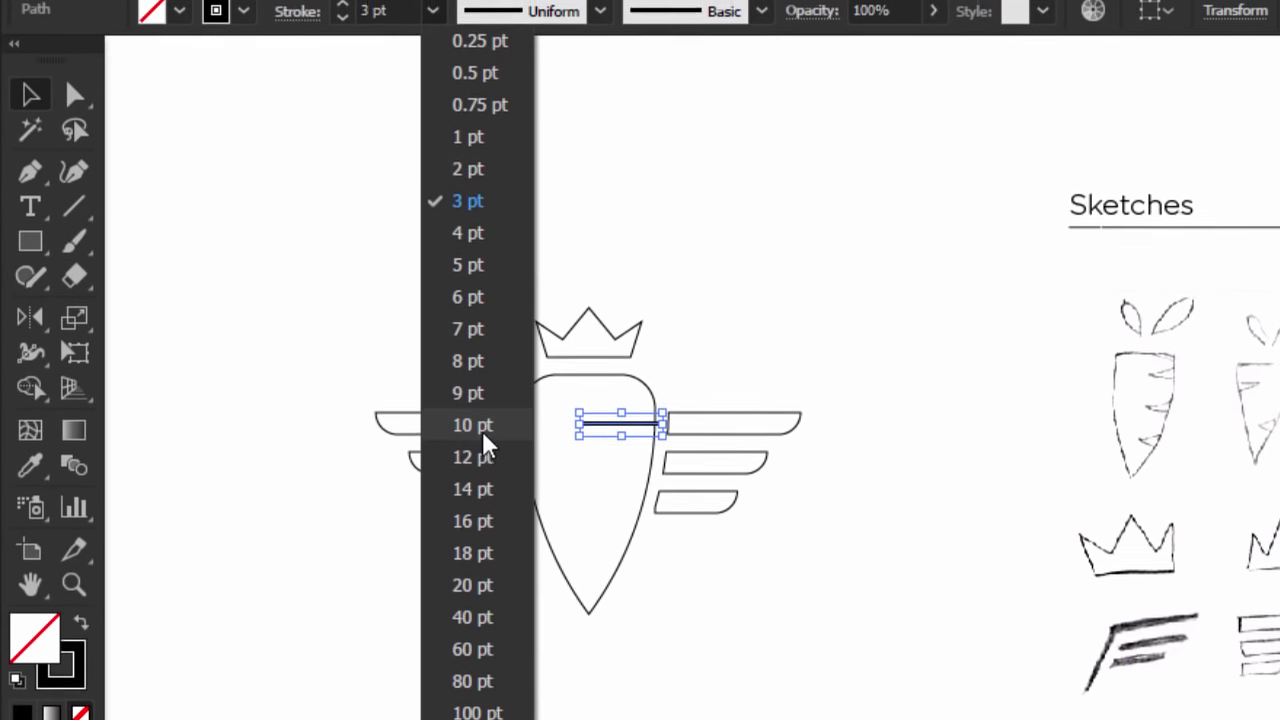
{"action": "left_click", "coordinate": [484, 433]}
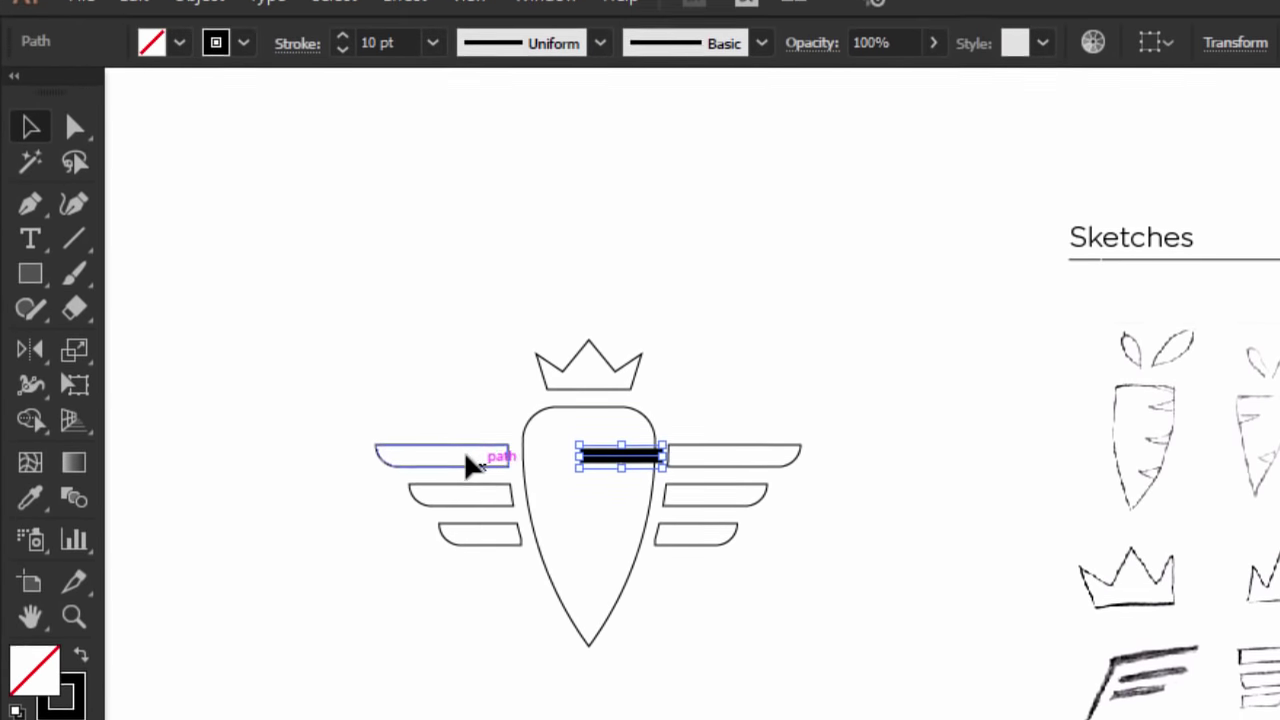
{"action": "left_click", "coordinate": [521, 15]}
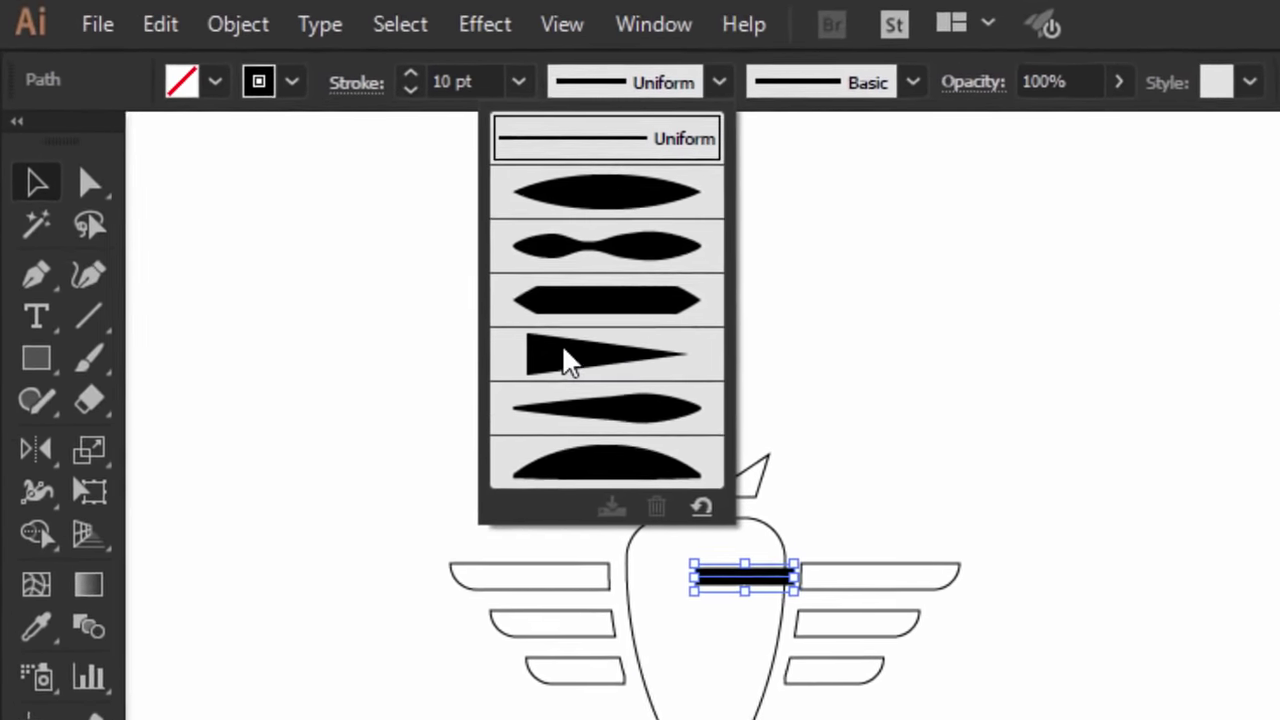
Apply the triangular width profile to the slash and make a mirrored copy with Reflect
{"action": "left_click", "coordinate": [505, 322]}
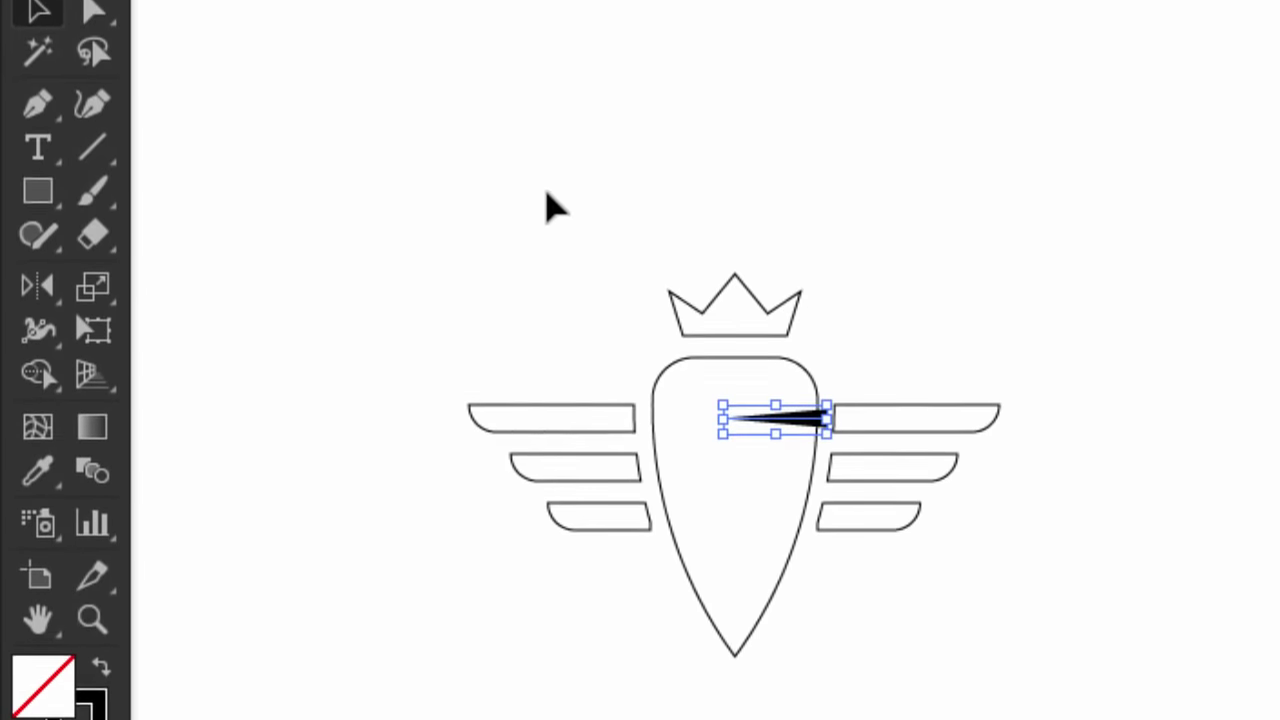
{"action": "left_click", "coordinate": [342, 231]}
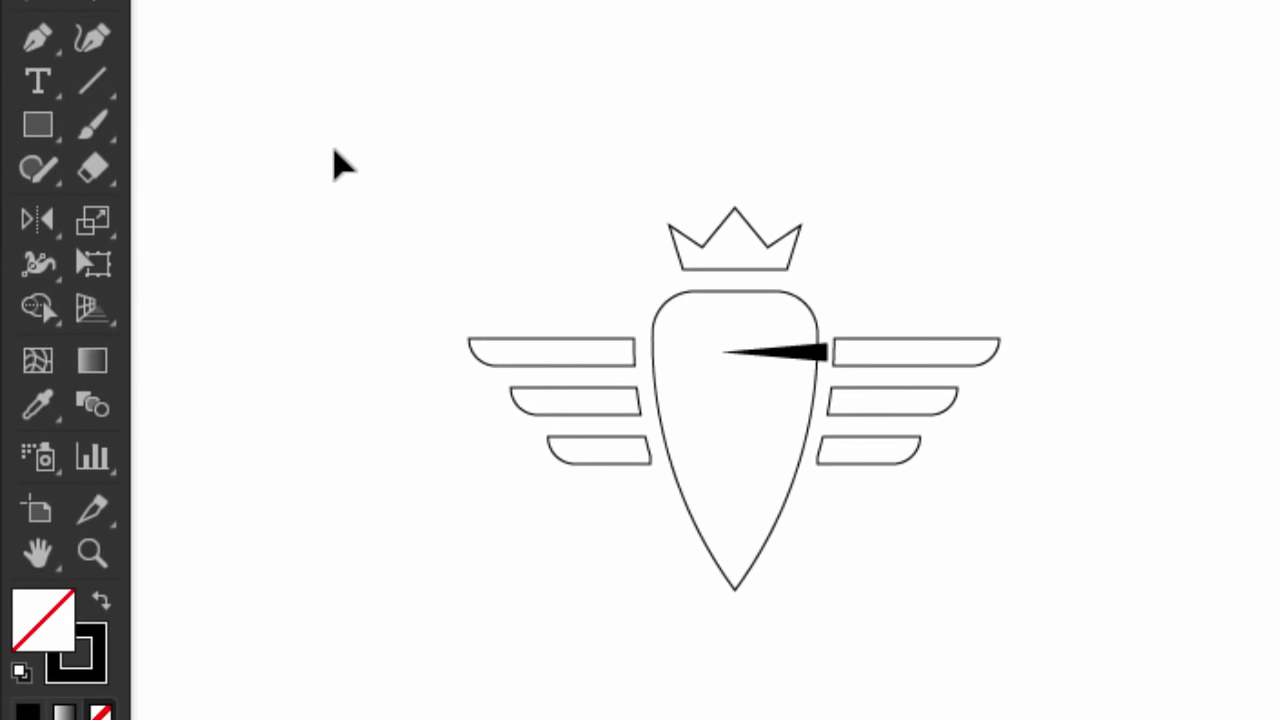
{"action": "mouse_move", "coordinate": [792, 358]}
{"action": "left_mouse_down"}
{"action": "mouse_move", "coordinate": [631, 457]}
{"action": "mouse_move", "coordinate": [523, 503]}
{"action": "mouse_move", "coordinate": [535, 513]}
{"action": "left_mouse_up"}
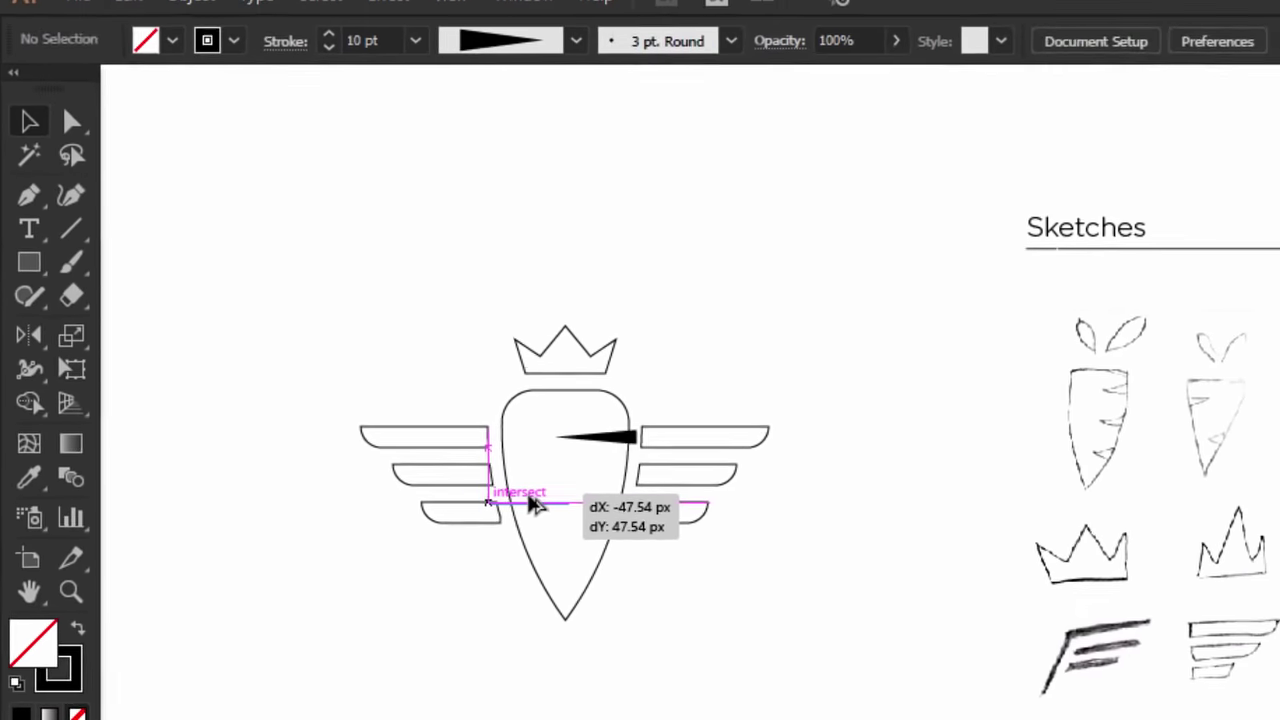
{"action": "left_click", "coordinate": [184, 18]}
{"action": "mouse_move", "coordinate": [280, 43]}
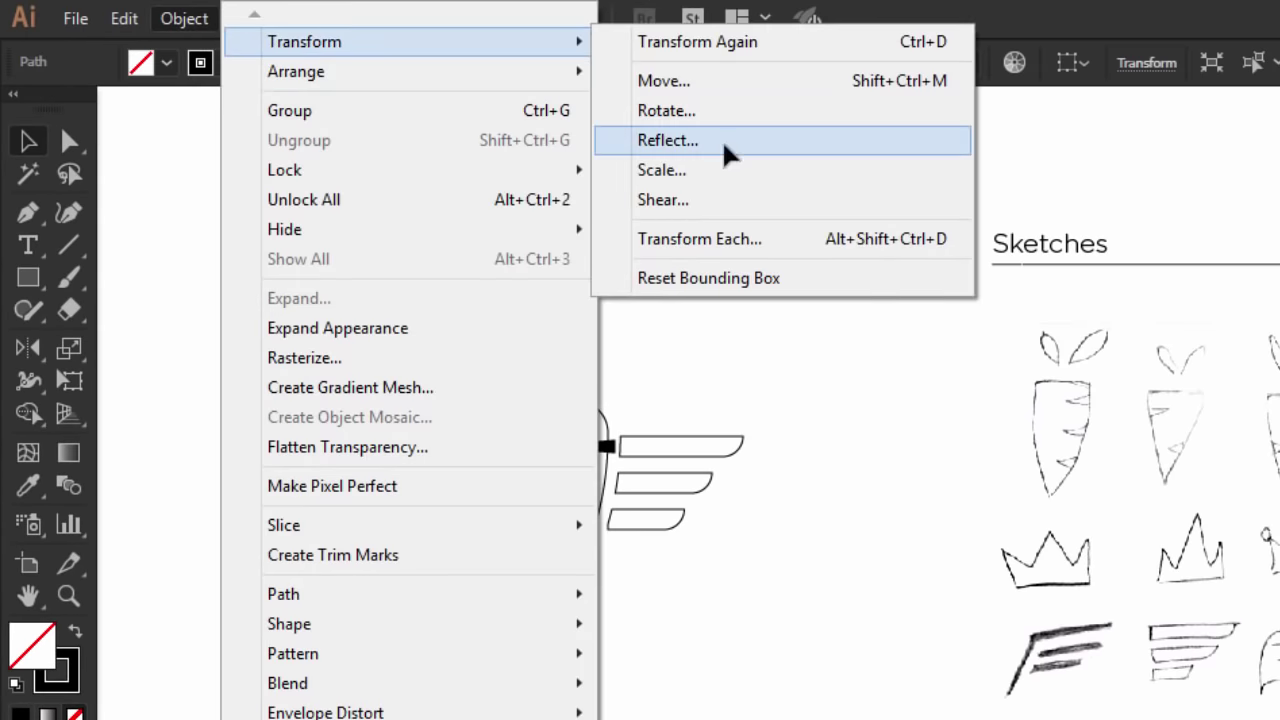
{"action": "left_click", "coordinate": [722, 140]}
{"action": "left_click", "coordinate": [1137, 651]}
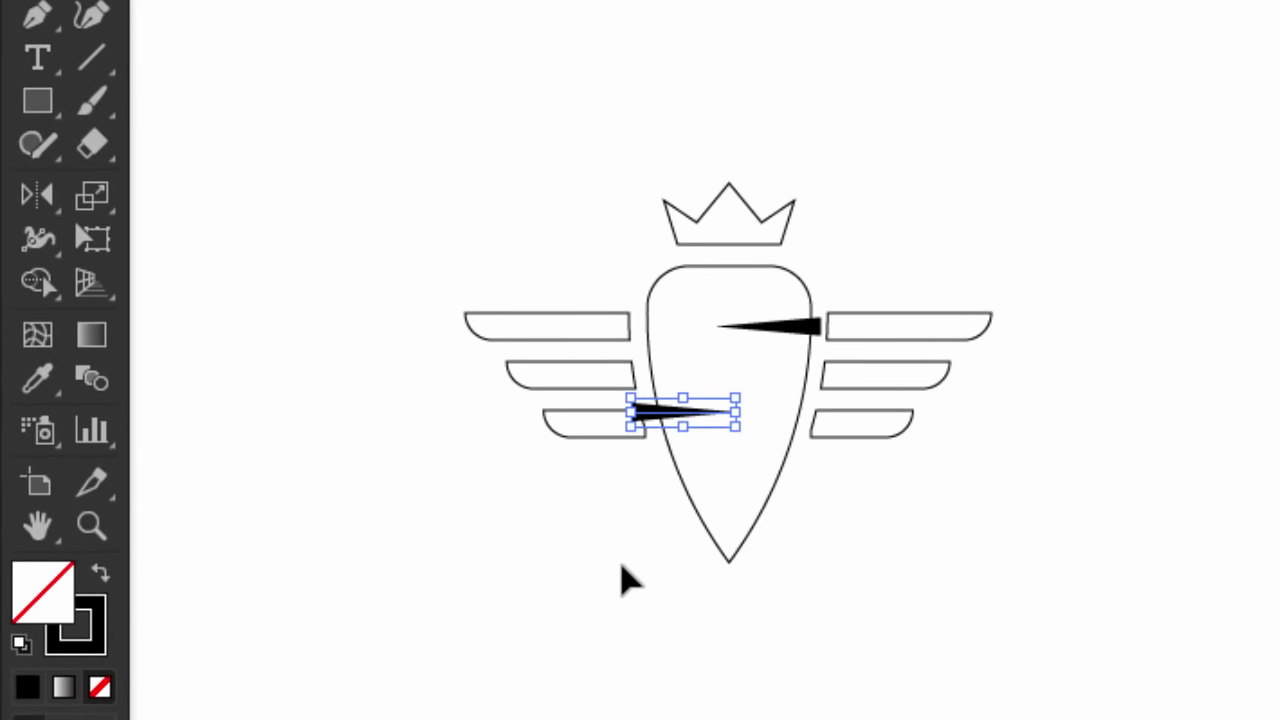
{"action": "left_click", "coordinate": [628, 580]}
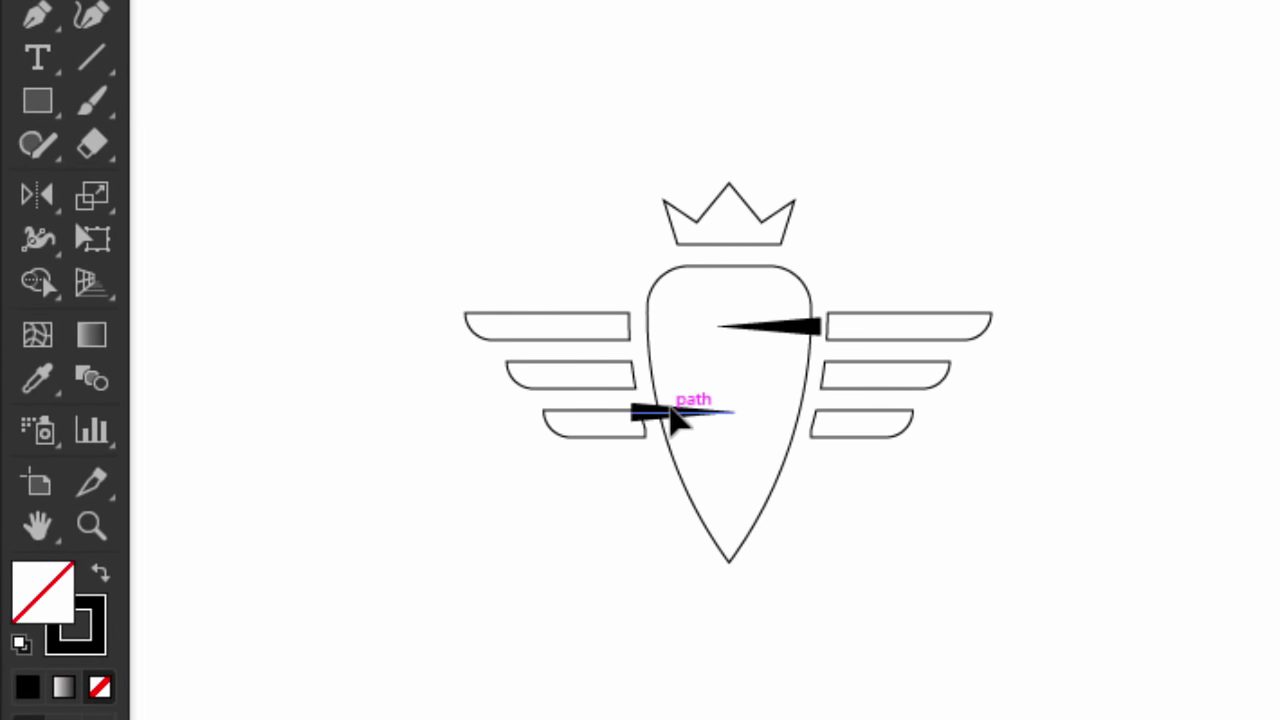
Place the mirrored spike at mid-left and add a copy of the upper spike lower right
{"action": "left_click_drag", "start_coordinate": [676, 420], "coordinate": [689, 422]}
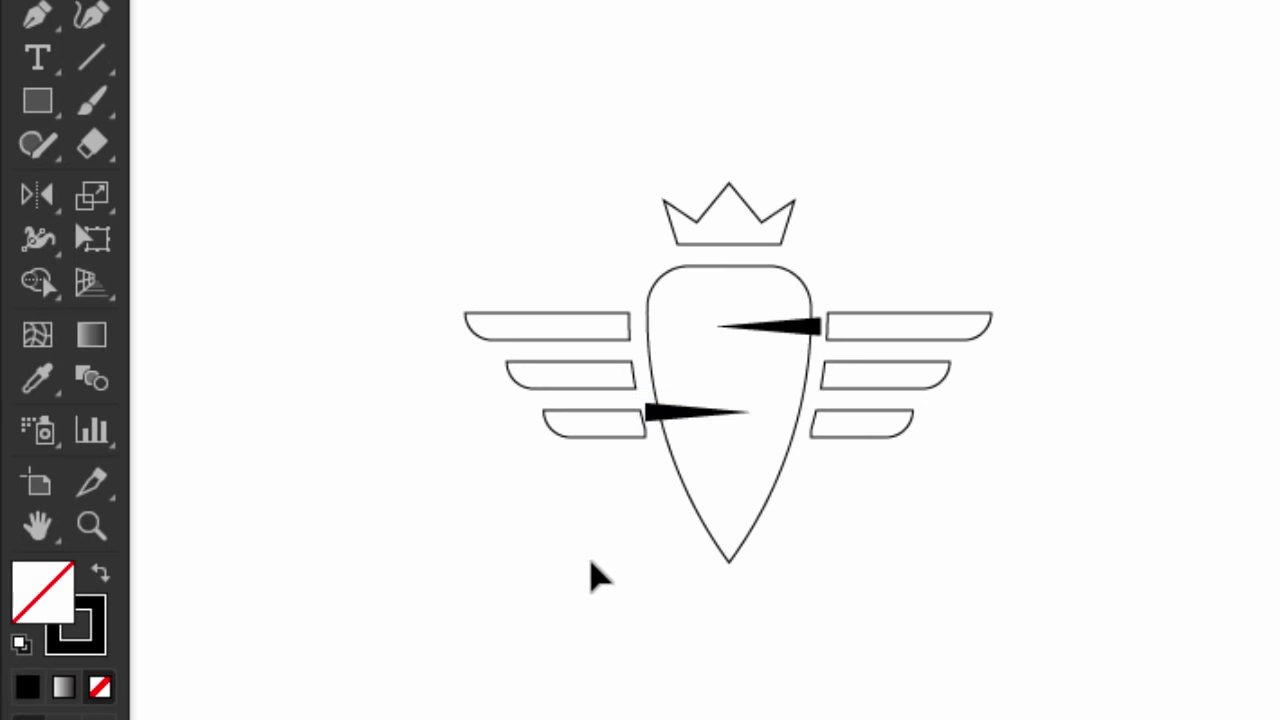
{"action": "left_click_drag", "start_coordinate": [787, 330], "coordinate": [784, 488]}
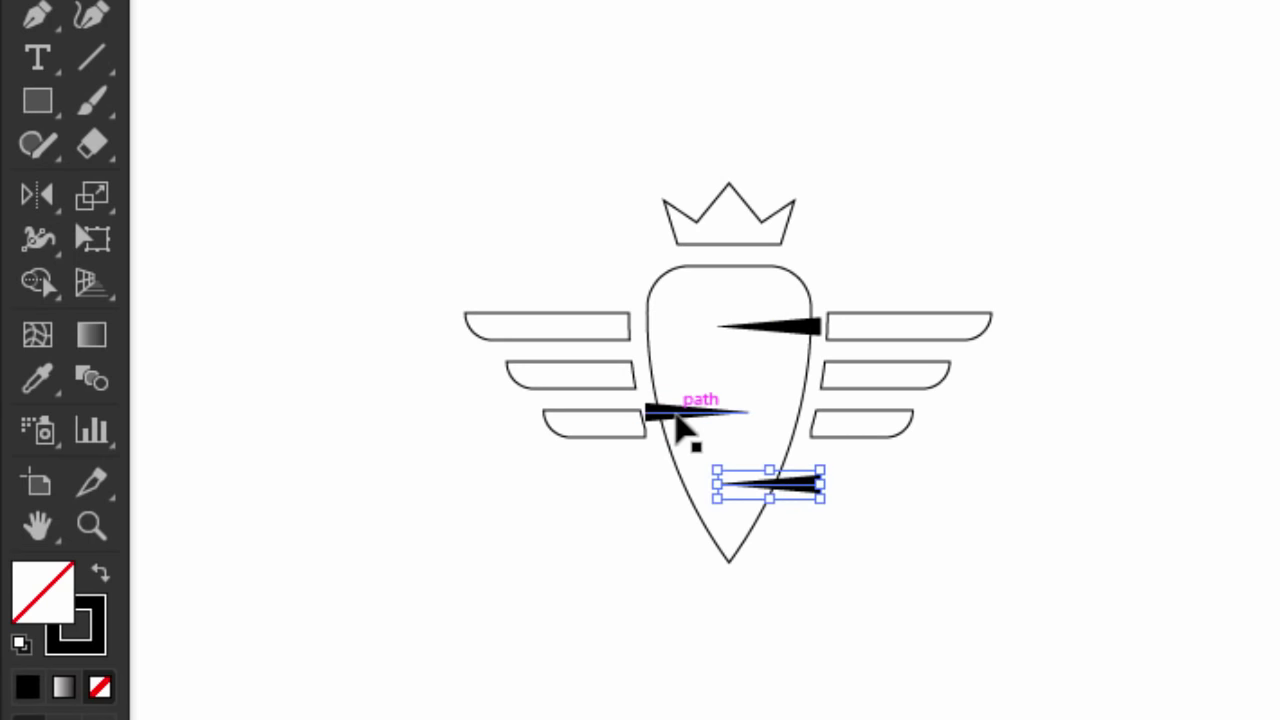
{"action": "left_click", "coordinate": [680, 428]}
{"action": "key", "text": "Up"}
{"action": "key", "text": "Up"}
{"action": "key", "text": "Up"}
{"action": "key", "text": "Up"}
{"action": "key", "text": "Up"}
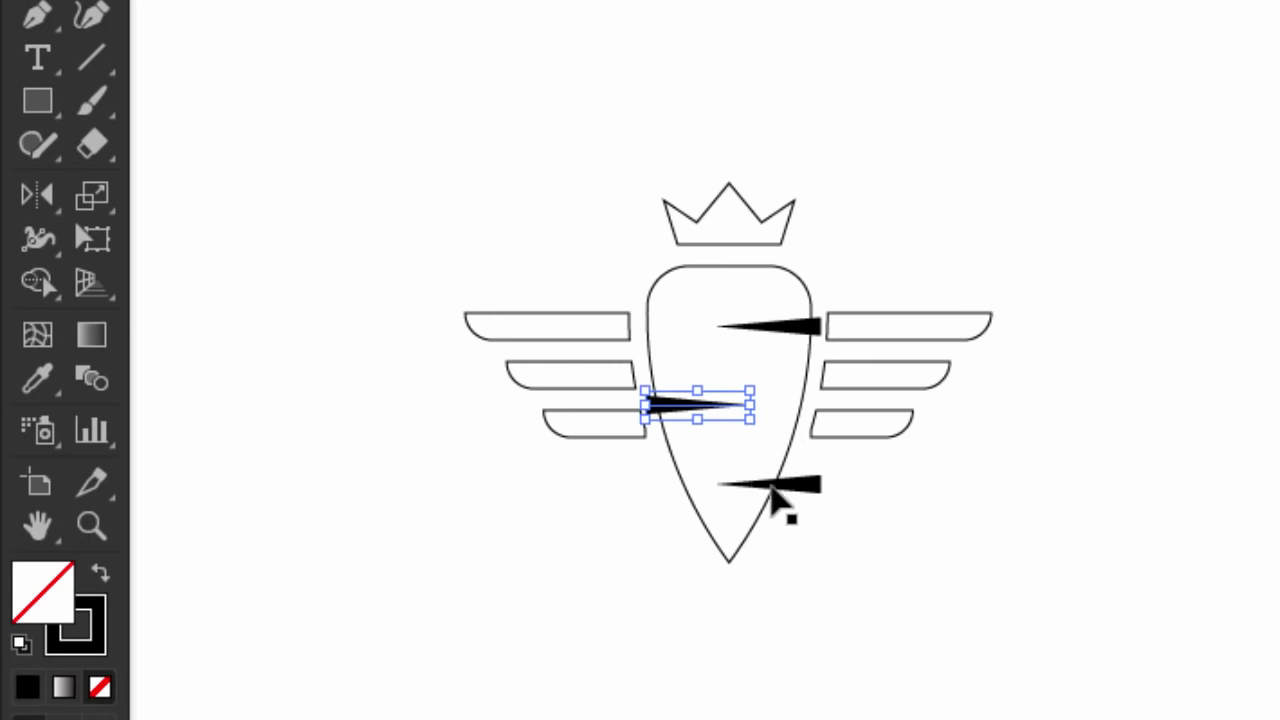
{"action": "key", "text": "Down"}
{"action": "key", "text": "Down"}
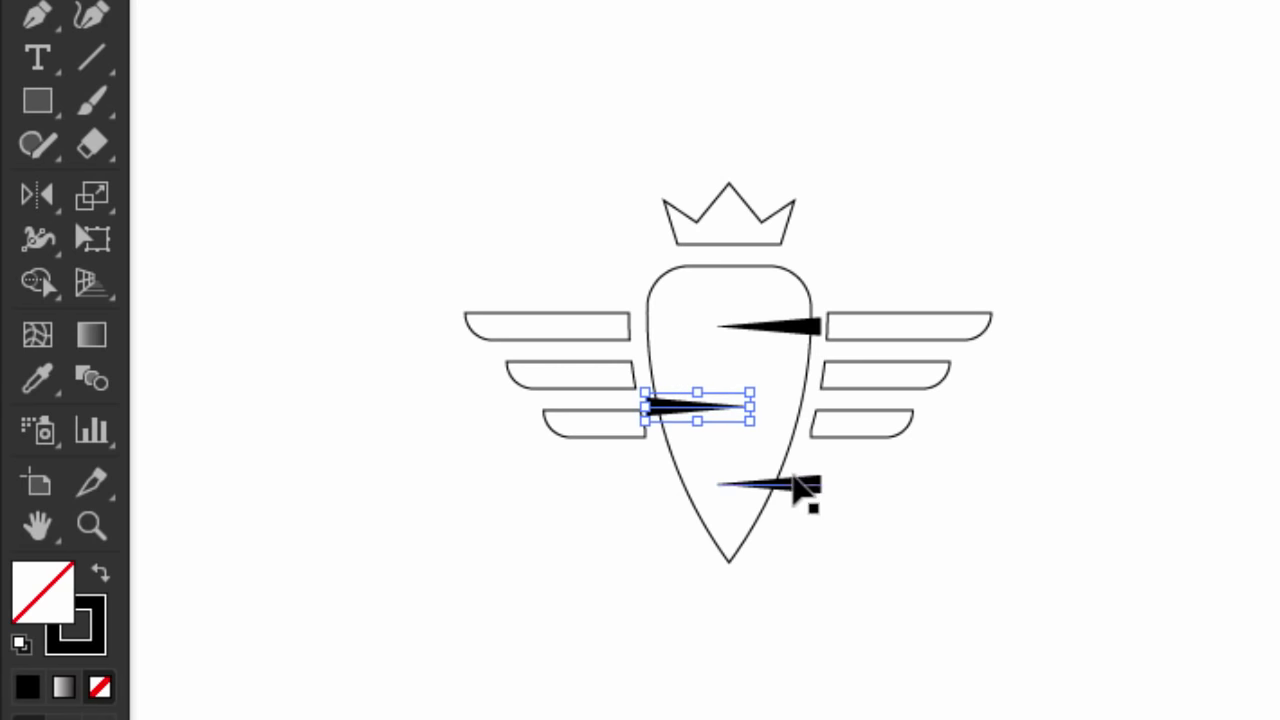
Expand the three spikes' appearance and subtract them from the carrot body with Pathfinder Minus Front
{"action": "left_click", "coordinate": [805, 492], "text": "shift"}
{"action": "left_click", "coordinate": [791, 334], "text": "shift"}
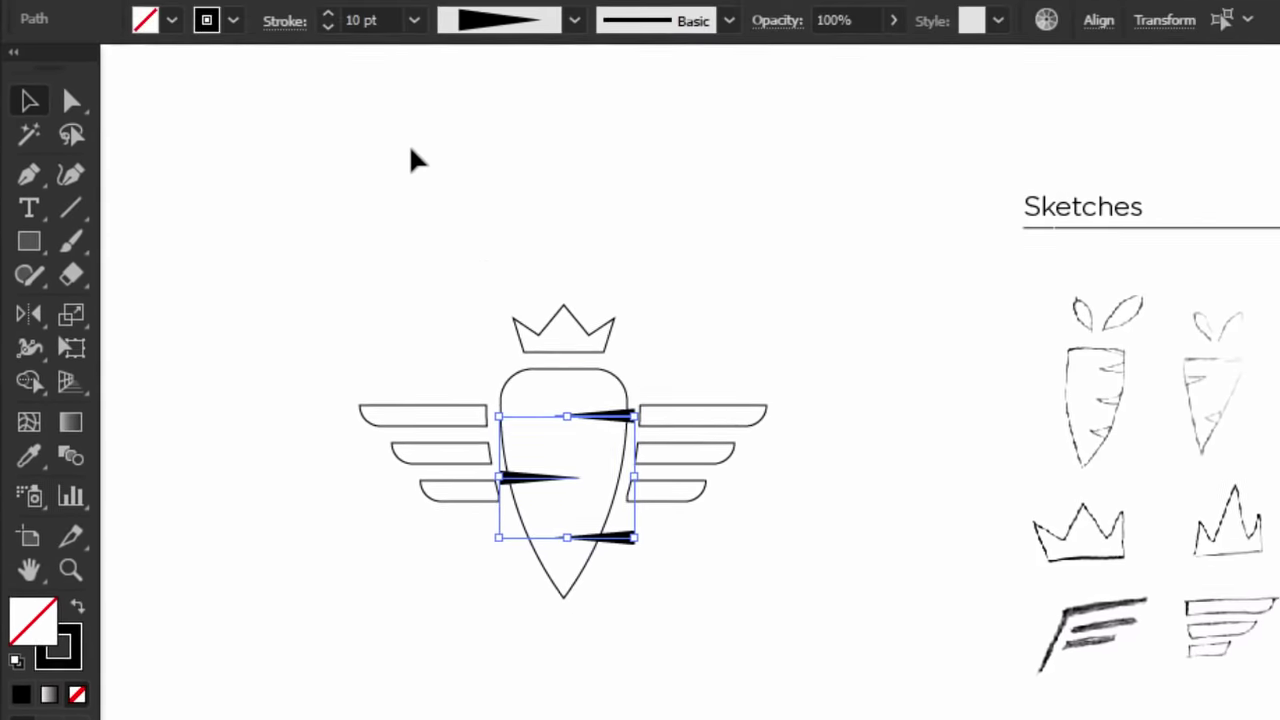
{"action": "left_click", "coordinate": [206, 26]}
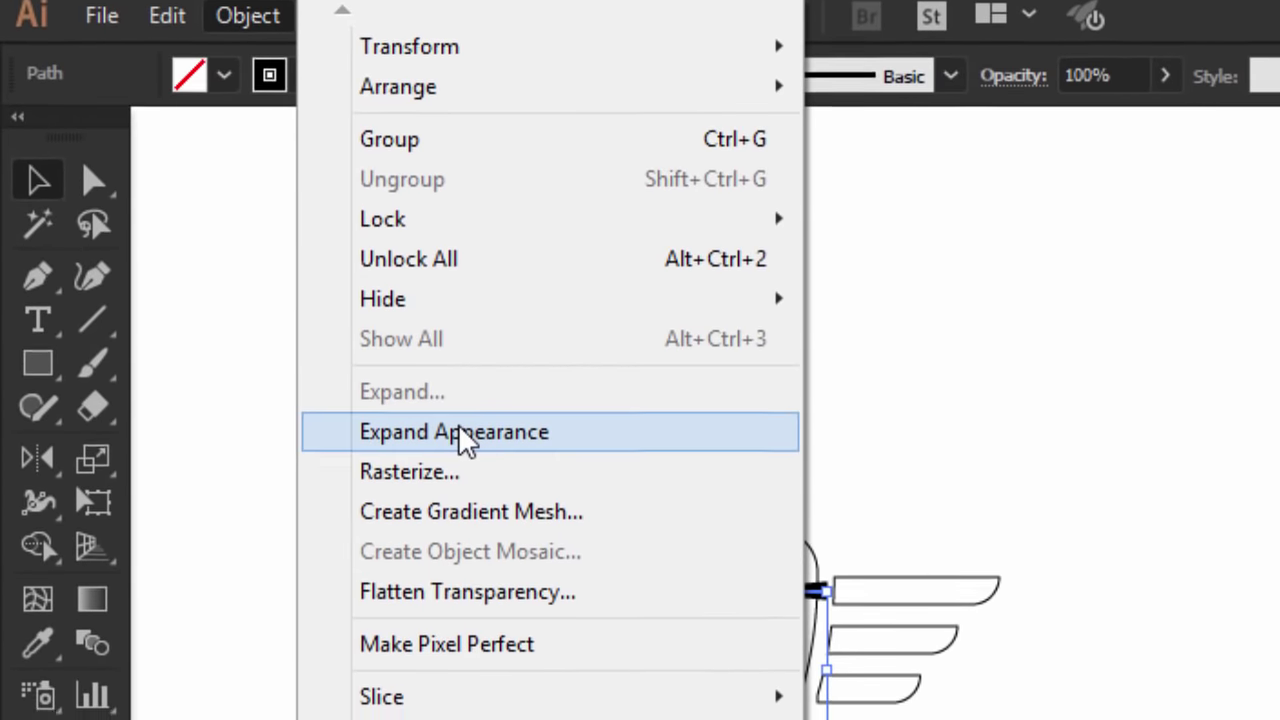
{"action": "left_click", "coordinate": [465, 424]}
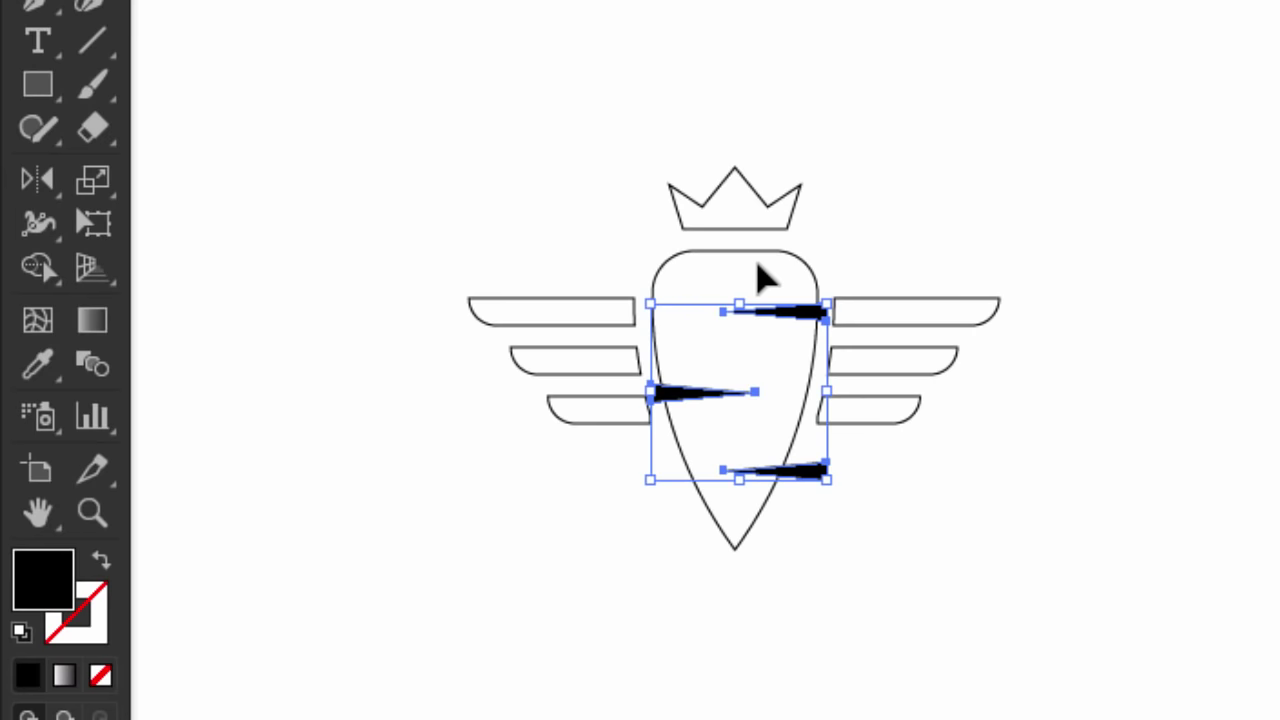
{"action": "left_click", "coordinate": [752, 258], "text": "shift"}
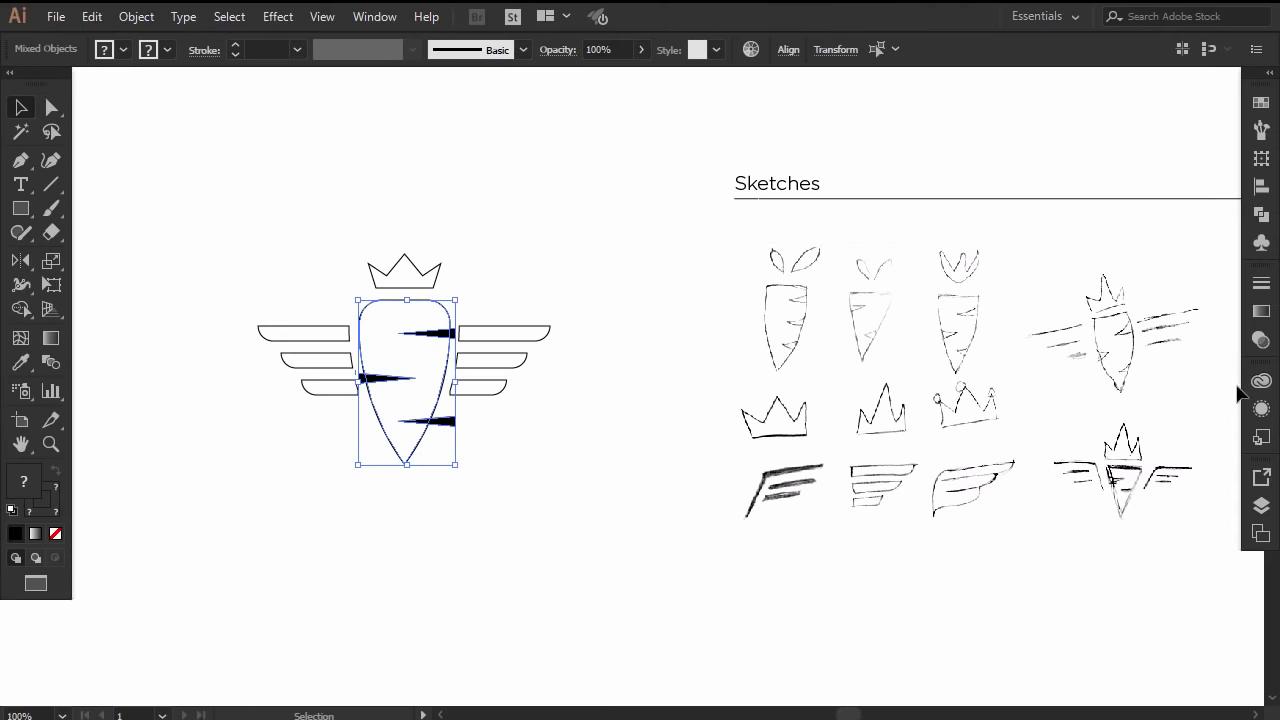
{"action": "left_click", "coordinate": [1261, 214]}
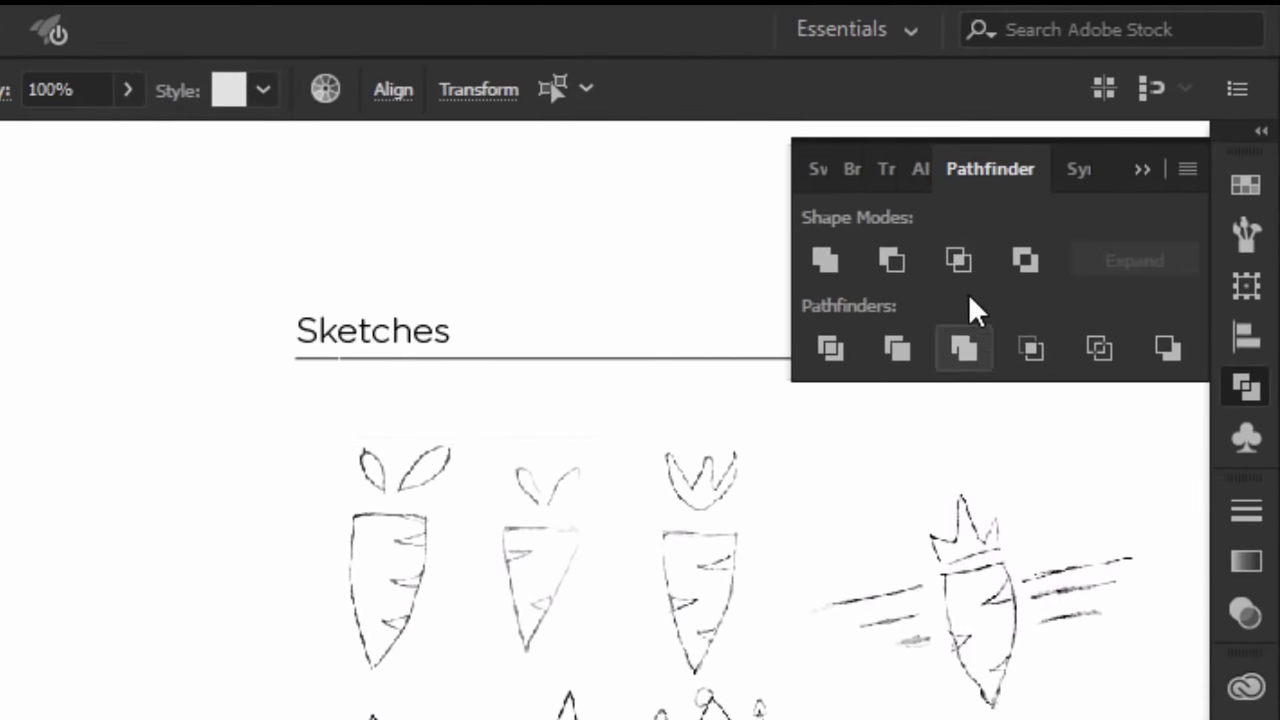
{"action": "left_click", "coordinate": [901, 255]}
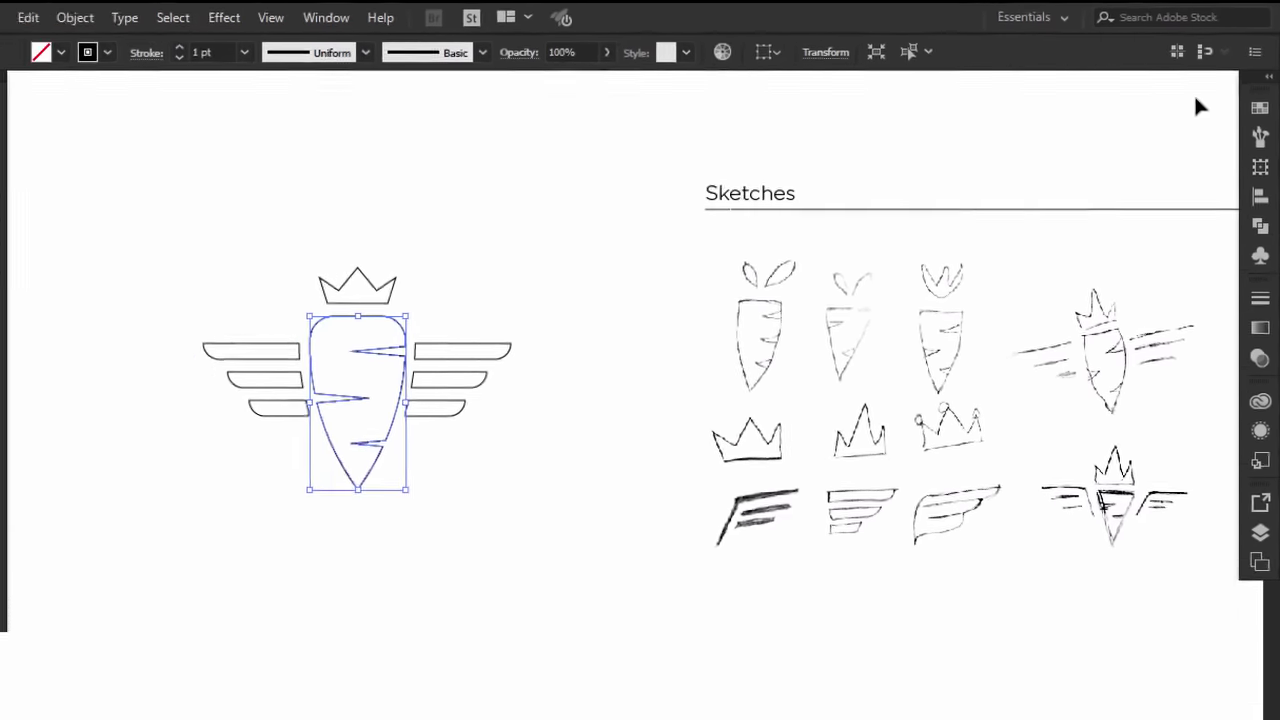
{"action": "left_click", "coordinate": [551, 305]}
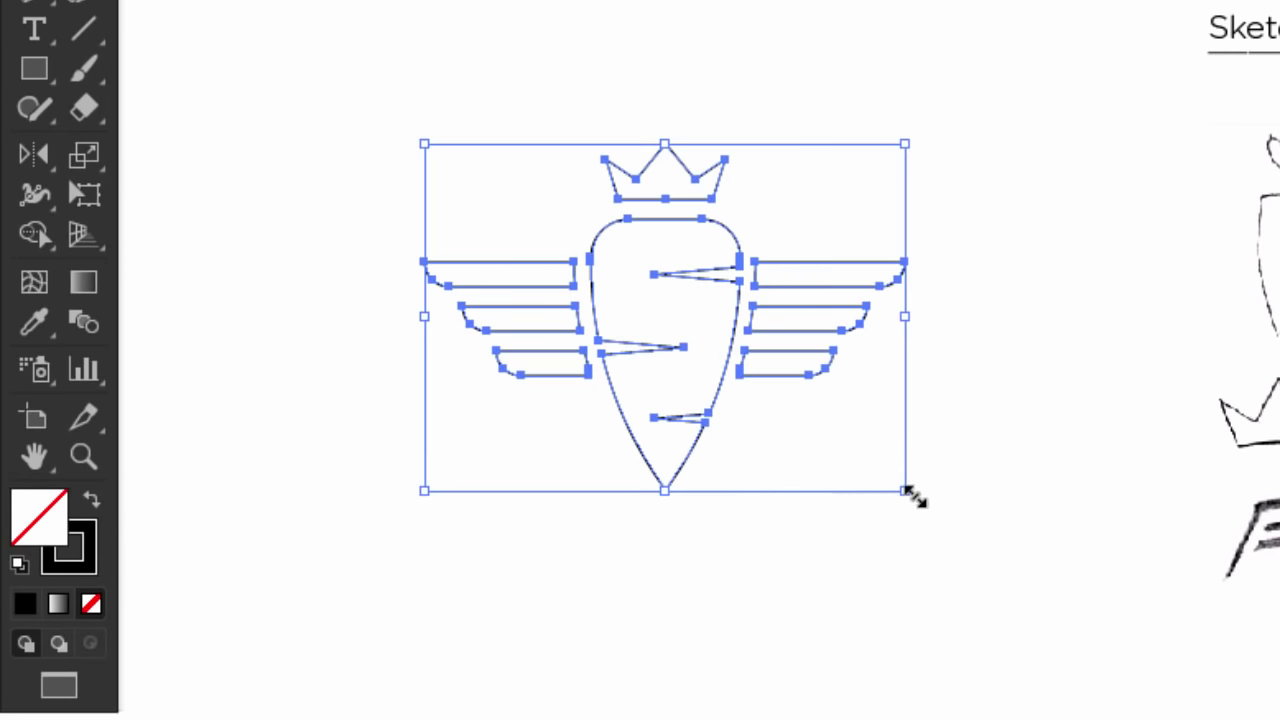
Shrink the winged carrot logo and place a solid black copy to its right
{"action": "left_click_drag", "start_coordinate": [913, 497], "coordinate": [671, 343]}
{"action": "mouse_move", "coordinate": [574, 272]}
{"action": "left_mouse_down"}
{"action": "mouse_move", "coordinate": [400, 97]}
{"action": "mouse_move", "coordinate": [672, 97]}
{"action": "mouse_move", "coordinate": [680, 120]}
{"action": "mouse_move", "coordinate": [760, 128]}
{"action": "left_mouse_up"}
{"action": "key", "text": "shift+x"}
{"action": "left_click", "coordinate": [437, 383]}
{"action": "key", "text": "ctrl+a"}
{"action": "left_click", "coordinate": [1027, 159]}
Draw an inverted outline triangle carrot and place an enlarged copy of the crown above it
{"action": "key", "text": "shift+x"}
{"action": "key", "text": "p"}
{"action": "left_click", "coordinate": [623, 346]}
{"action": "left_click", "coordinate": [751, 346]}
{"action": "left_click", "coordinate": [689, 470]}
{"action": "left_click", "coordinate": [624, 346]}
{"action": "key", "text": "v"}
{"action": "left_click", "coordinate": [697, 486]}
{"action": "left_click", "coordinate": [696, 357]}
{"action": "left_click_drag", "start_coordinate": [752, 346], "coordinate": [820, 400]}
{"action": "left_click_drag", "start_coordinate": [500, 51], "coordinate": [660, 320]}
{"action": "left_click_drag", "start_coordinate": [656, 381], "coordinate": [660, 392]}
{"action": "left_click", "coordinate": [877, 360]}
Draw a bent wing line and two short horizontal speed lines right of the triangle
{"action": "key", "text": "p"}
{"action": "left_click", "coordinate": [722, 528]}
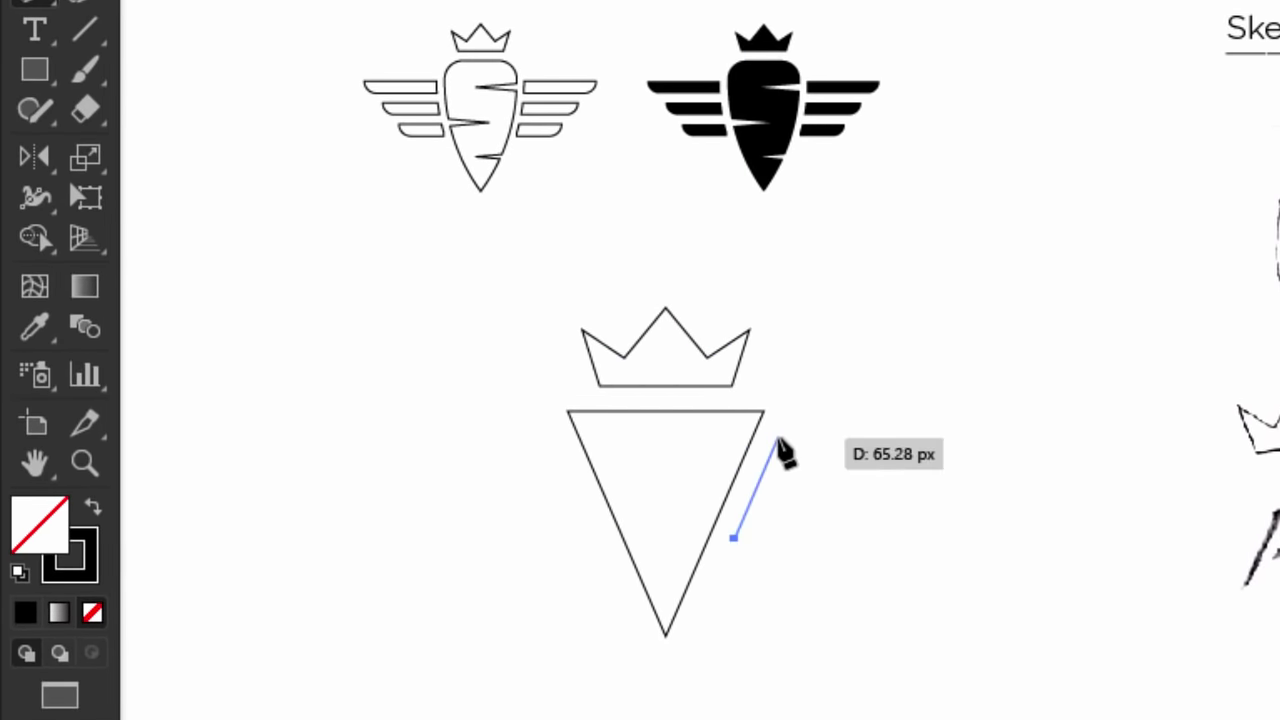
{"action": "left_click", "coordinate": [777, 438]}
{"action": "left_click", "coordinate": [898, 438]}
{"action": "key", "text": "Escape"}
{"action": "left_click", "coordinate": [792, 466]}
{"action": "left_click", "coordinate": [877, 466]}
{"action": "key", "text": "v"}
{"action": "mouse_move", "coordinate": [826, 467]}
{"action": "left_mouse_down"}
{"action": "mouse_move", "coordinate": [826, 503]}
{"action": "mouse_move", "coordinate": [757, 497]}
{"action": "left_mouse_up"}
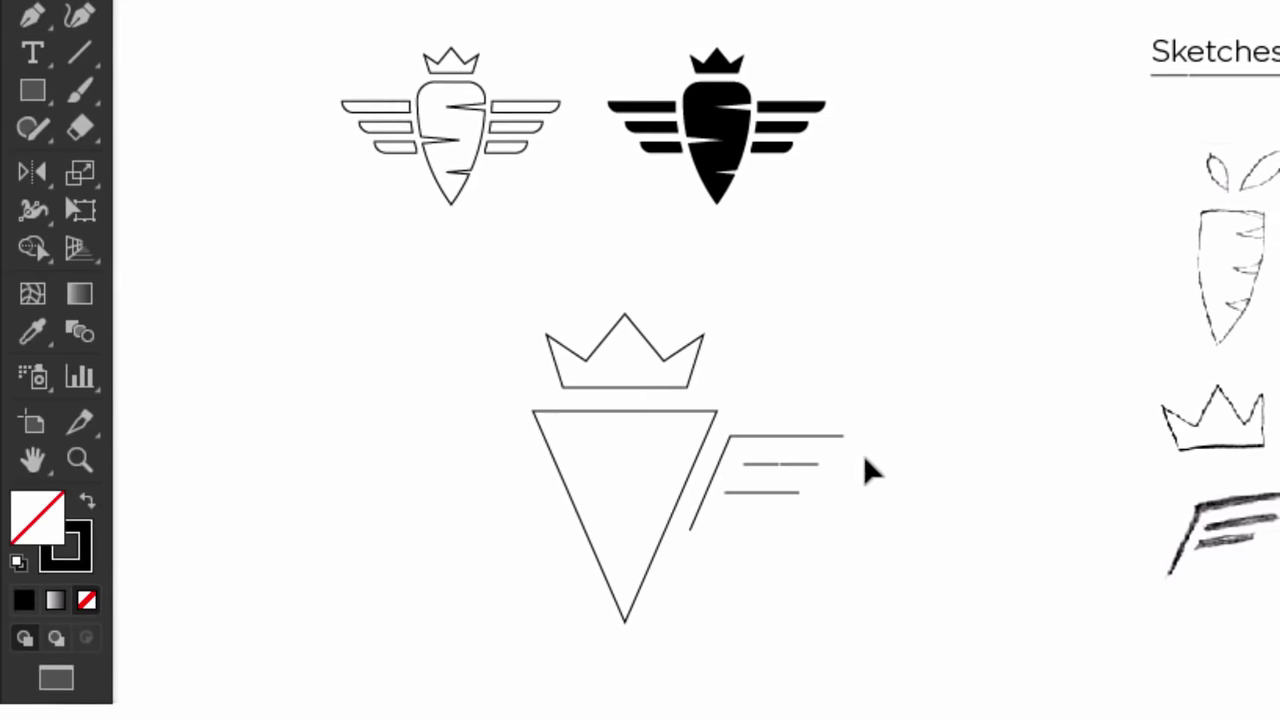
Mirror a copy of the wing lines to the triangle's left and add a line inside the triangle
{"action": "left_click_drag", "start_coordinate": [776, 286], "coordinate": [800, 516]}
{"action": "key", "text": "o"}
{"action": "left_click", "coordinate": [607, 438], "text": "alt"}
{"action": "key", "text": "Return"}
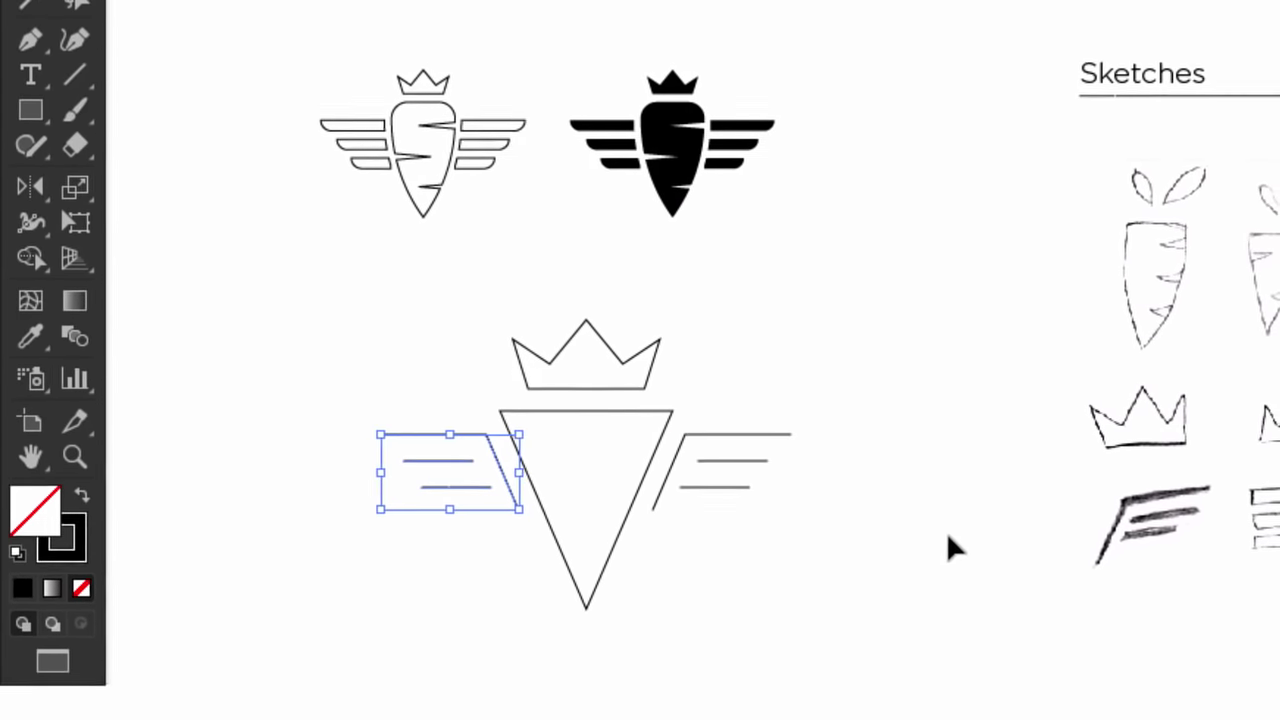
{"action": "left_click", "coordinate": [948, 545]}
{"action": "left_click", "coordinate": [75, 75]}
{"action": "mouse_move", "coordinate": [652, 456]}
{"action": "left_mouse_down"}
{"action": "mouse_move", "coordinate": [587, 456]}
{"action": "mouse_move", "coordinate": [549, 506]}
{"action": "mouse_move", "coordinate": [621, 549]}
{"action": "mouse_move", "coordinate": [603, 545]}
{"action": "left_mouse_up"}
Shrink the whole triangle logo and move it left below the original logos
{"action": "key", "text": "v"}
{"action": "left_click_drag", "start_coordinate": [330, 315], "coordinate": [689, 609]}
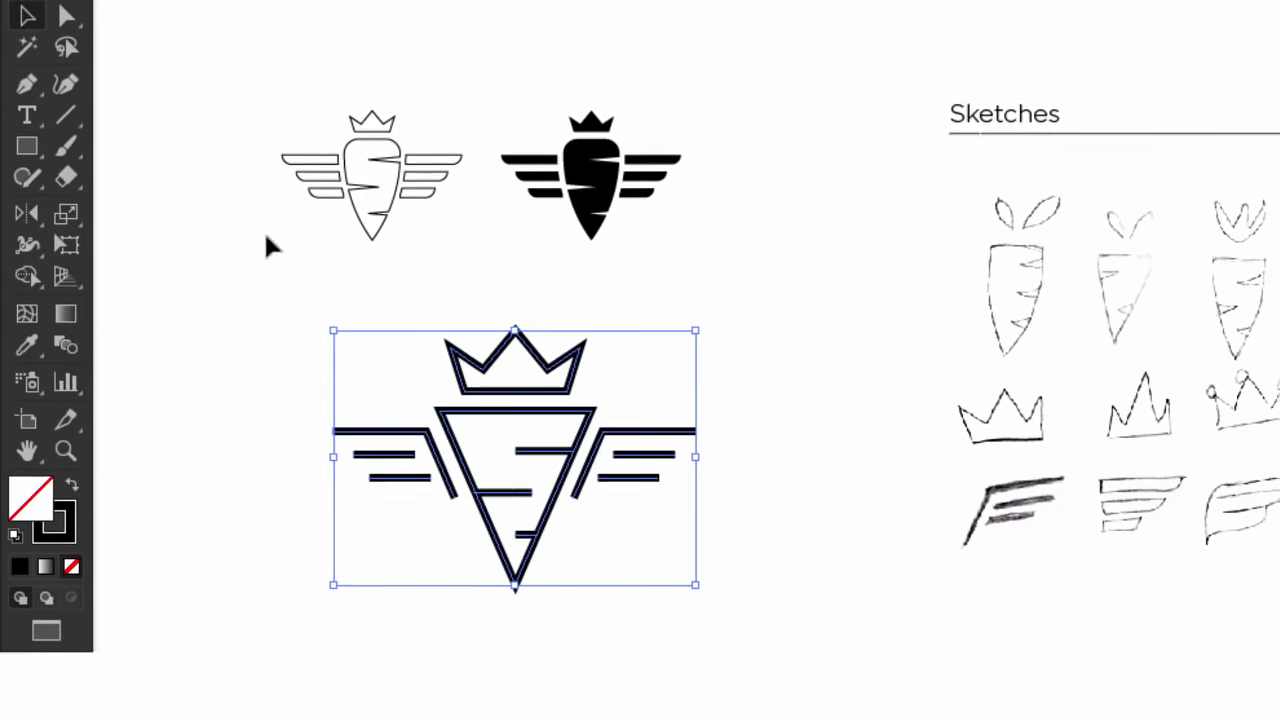
{"action": "left_click_drag", "start_coordinate": [703, 329], "coordinate": [640, 380]}
{"action": "left_click", "coordinate": [658, 402]}
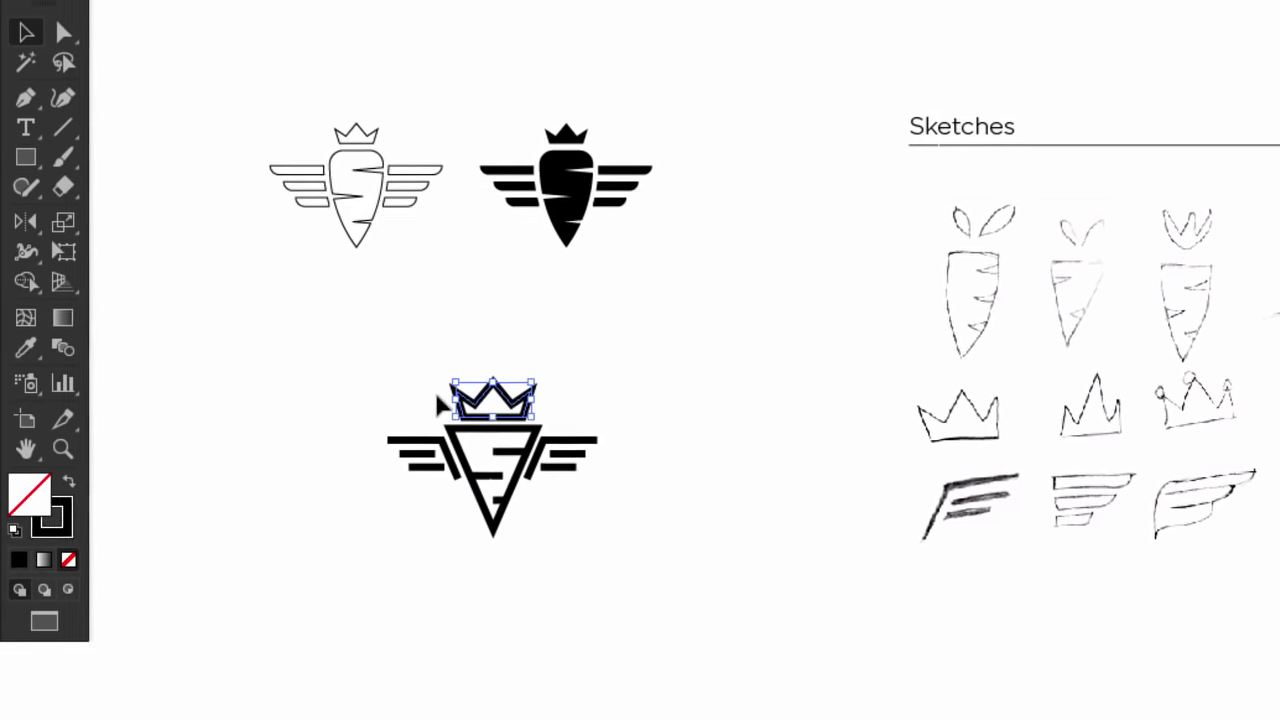
{"action": "left_click_drag", "start_coordinate": [320, 411], "coordinate": [420, 518]}
{"action": "left_click_drag", "start_coordinate": [648, 417], "coordinate": [541, 499]}
{"action": "left_click_drag", "start_coordinate": [543, 440], "coordinate": [477, 352]}
Place a copy of the triangle logo to the right with its inner E-shaped path filled solid black
{"action": "left_click_drag", "start_coordinate": [345, 425], "coordinate": [642, 500]}
{"action": "left_click", "coordinate": [560, 425]}
{"action": "key", "text": "shift+x"}
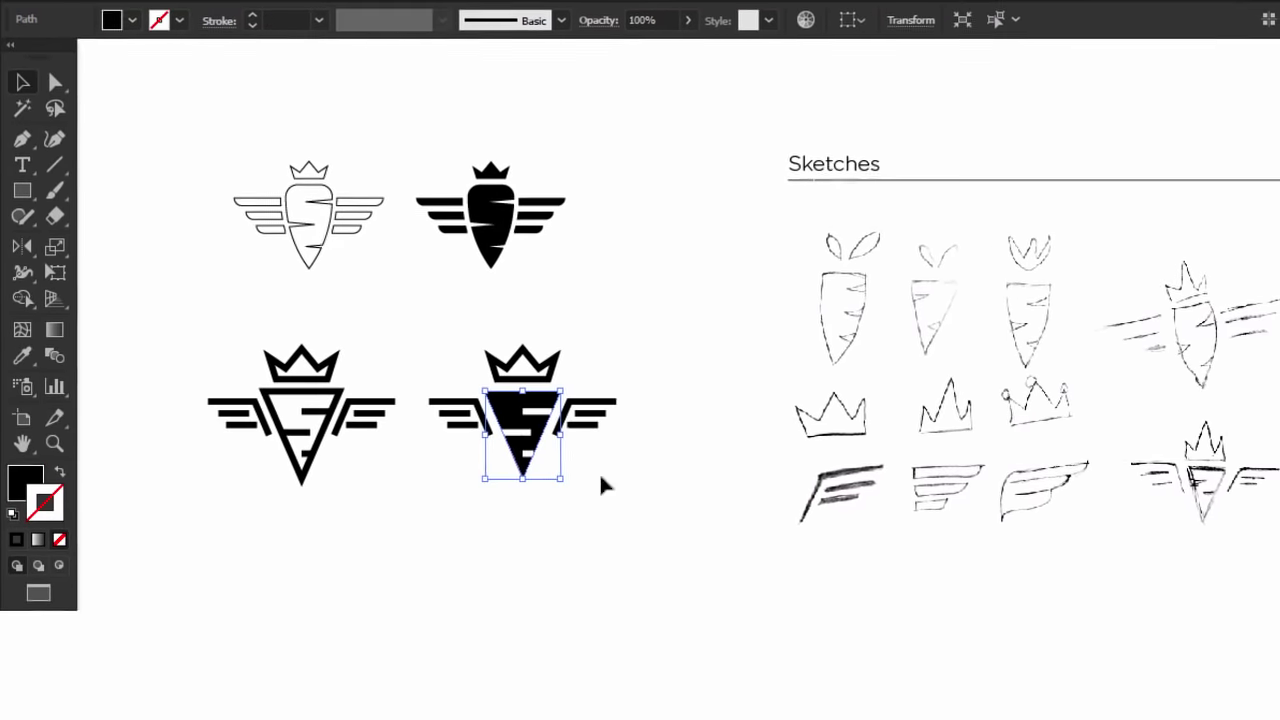
{"action": "left_click", "coordinate": [648, 491]}
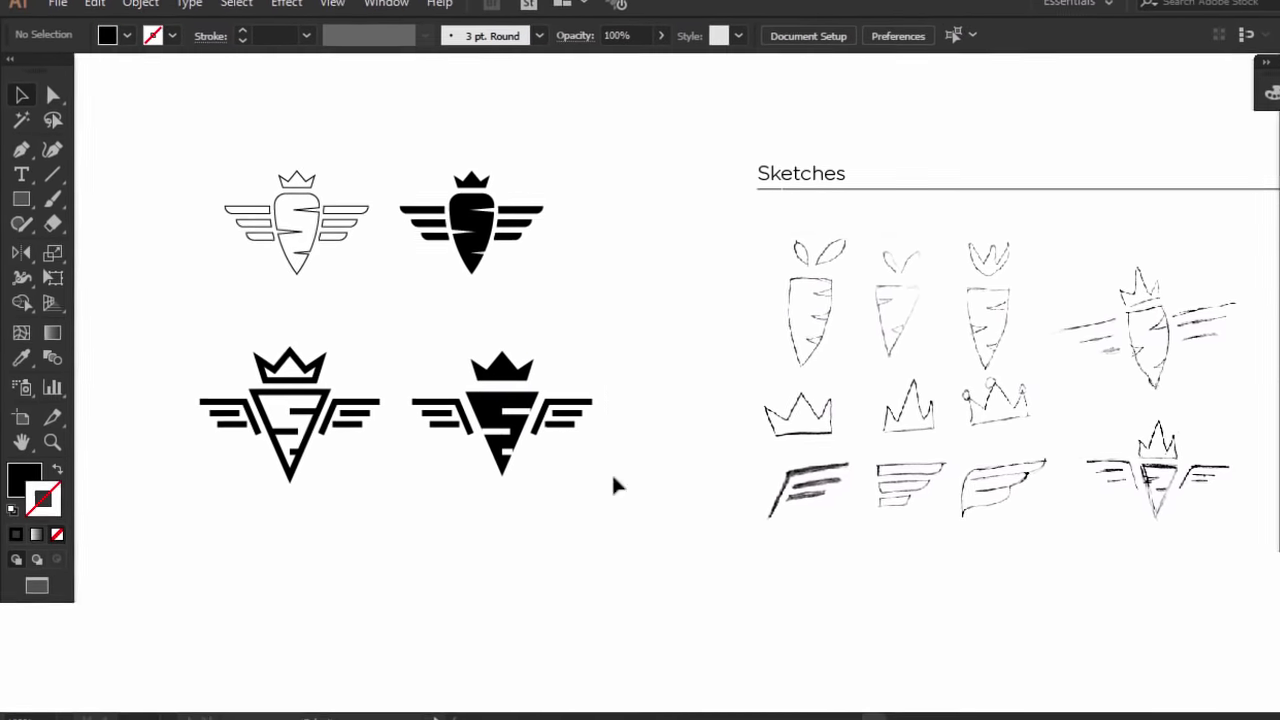
{"action": "left_click", "coordinate": [500, 418]}
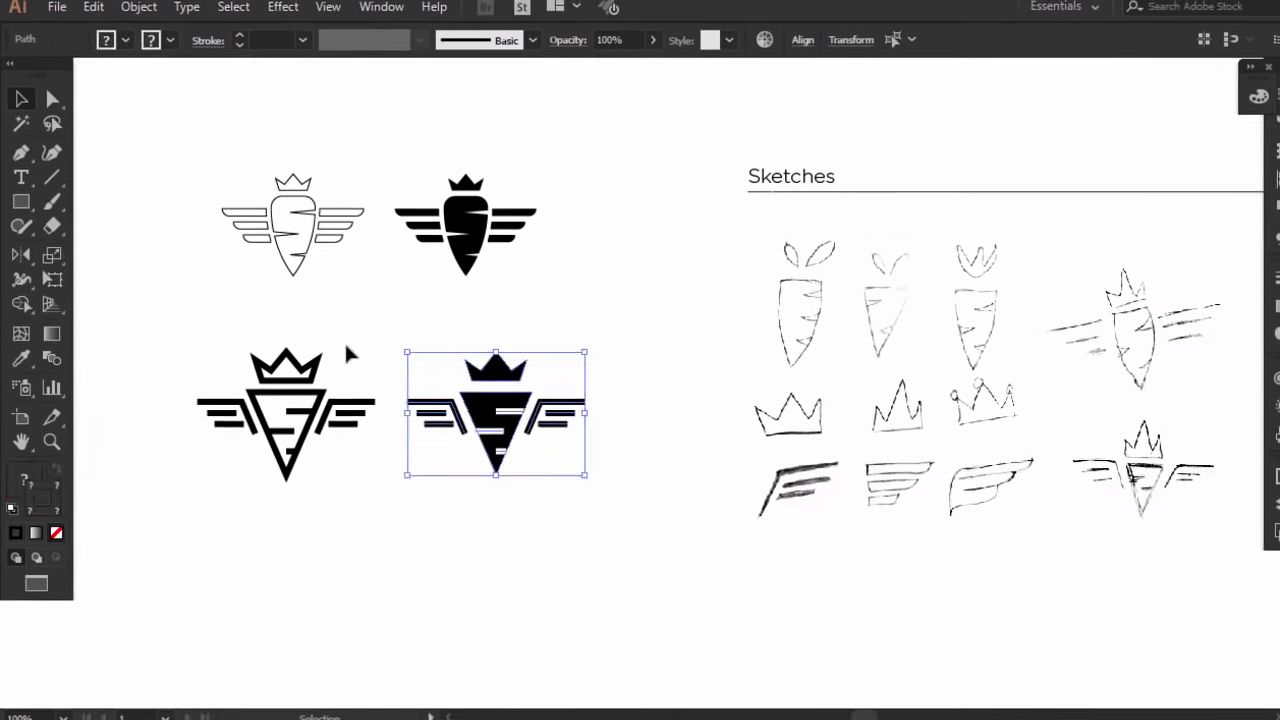
{"action": "left_click", "coordinate": [340, 405]}
{"action": "left_click_drag", "start_coordinate": [380, 482], "coordinate": [337, 464]}
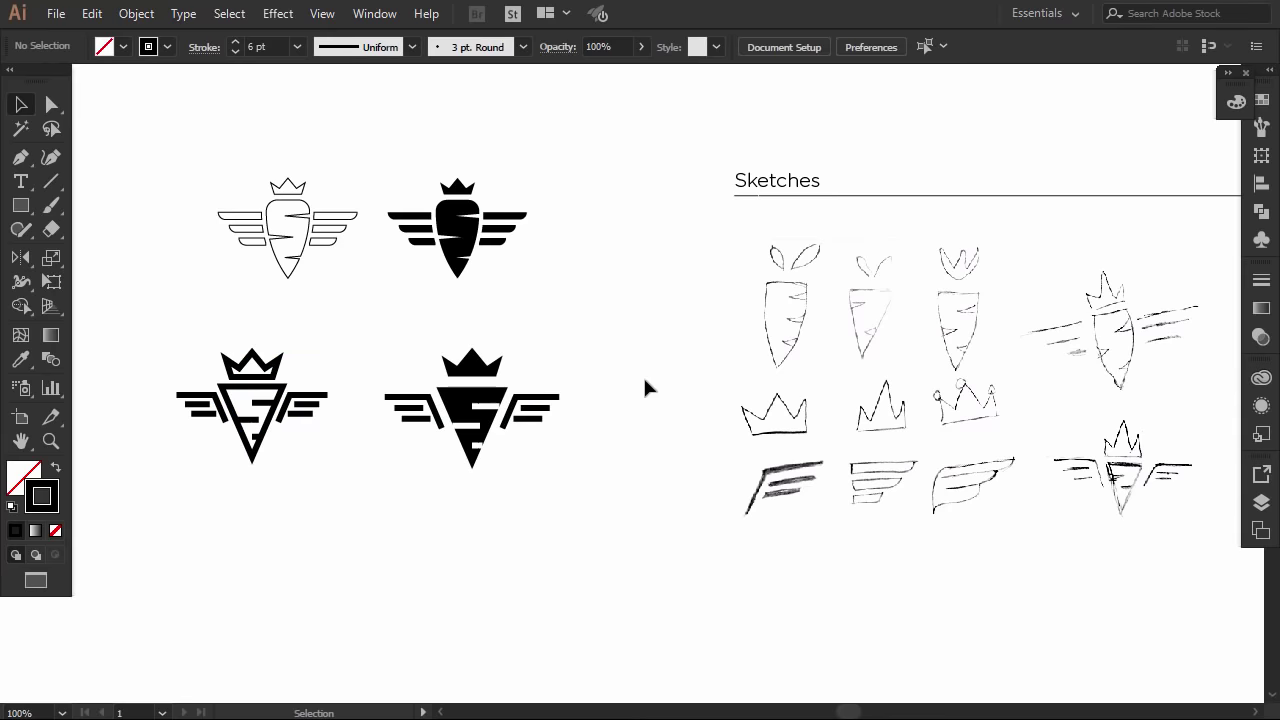